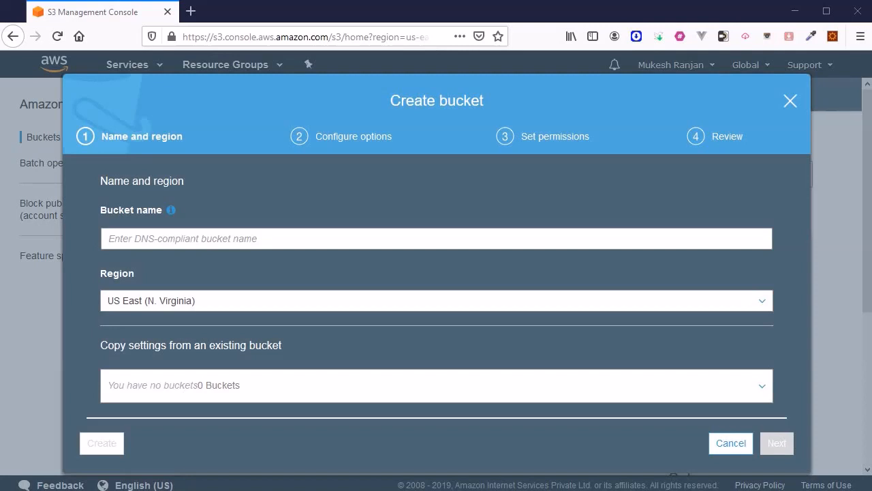
# Try to create the bucket with the name "test" in the US East (N. Virginia) region
pyautogui.click(308, 243)
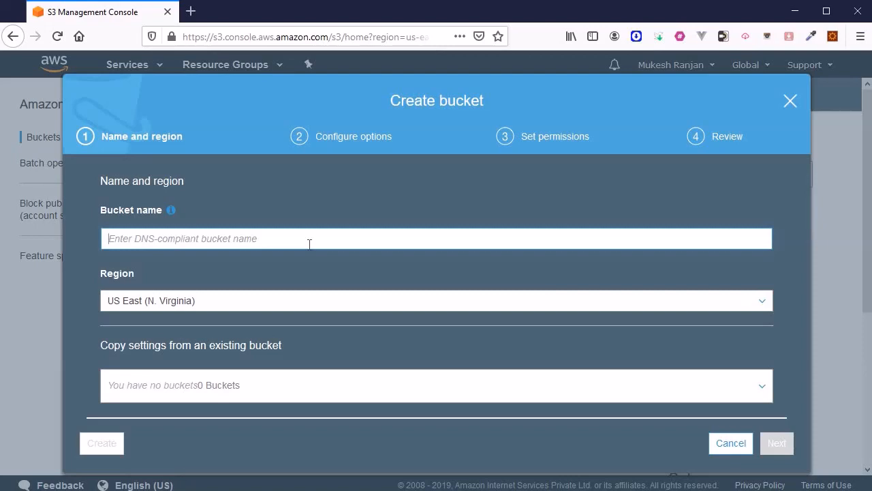
pyautogui.write('T')
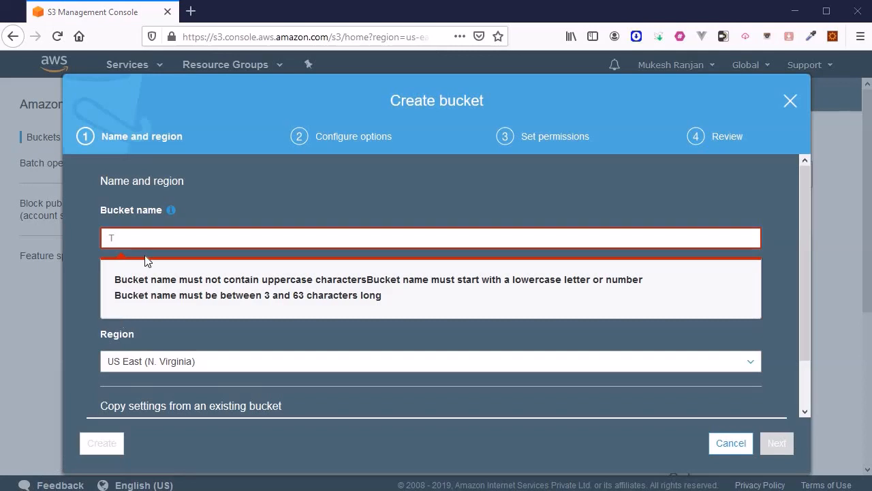
pyautogui.press('BackSpace')
pyautogui.write('test')
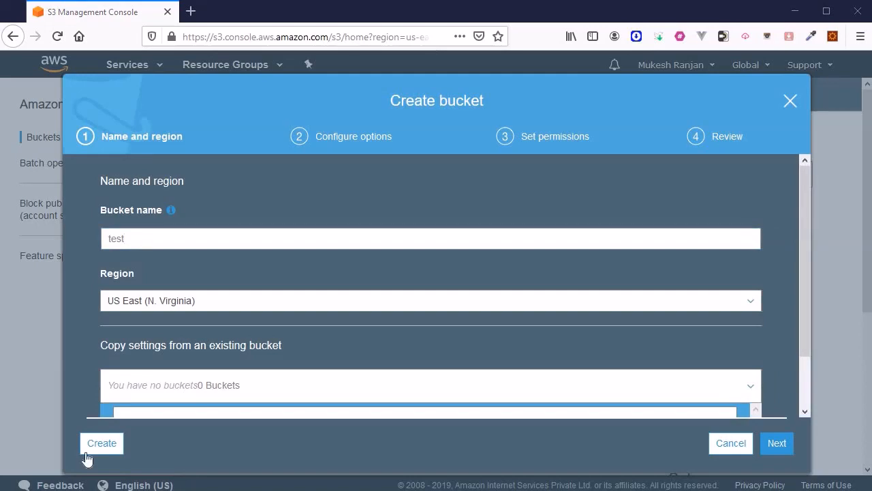
pyautogui.click(88, 444)
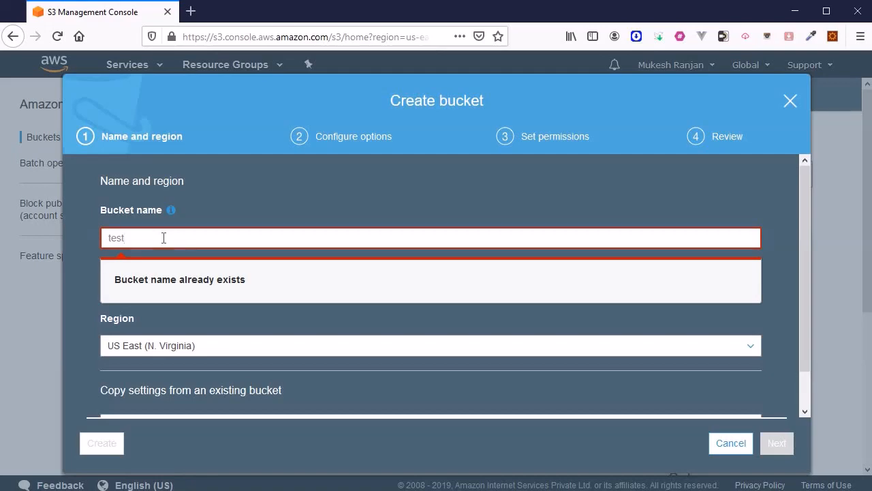
# Replace the bucket name with "demos3cp0303"
pyautogui.press('BackSpace')
pyautogui.press('BackSpace')
pyautogui.press('BackSpace')
pyautogui.press('BackSpace')
pyautogui.write('dem')
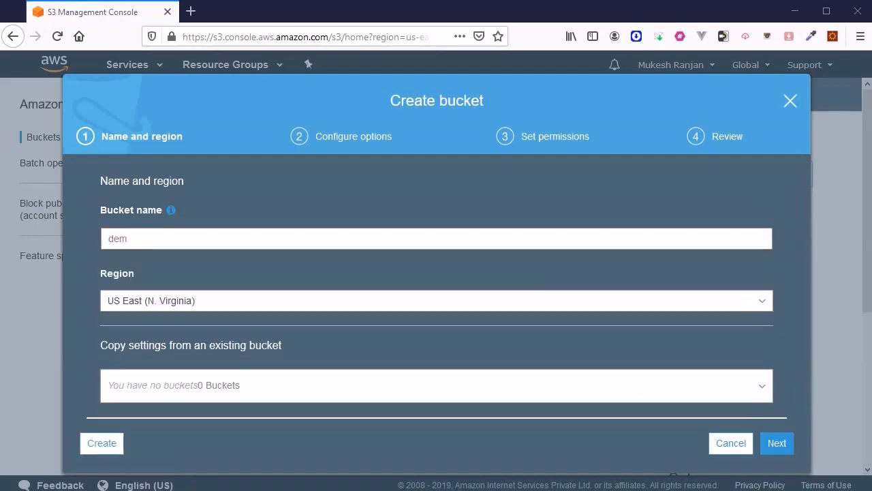
pyautogui.write('os3cp0303')
pyautogui.moveTo(177, 238); pyautogui.dragTo(92, 241)
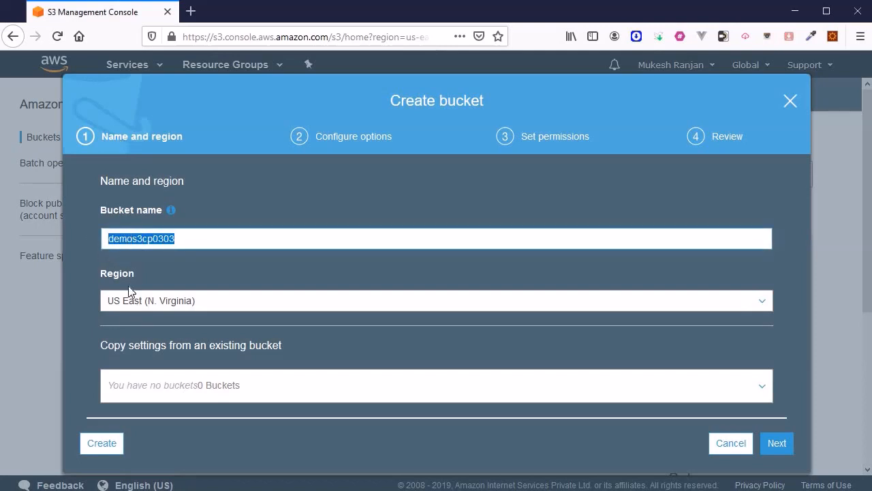
pyautogui.click(39, 445)
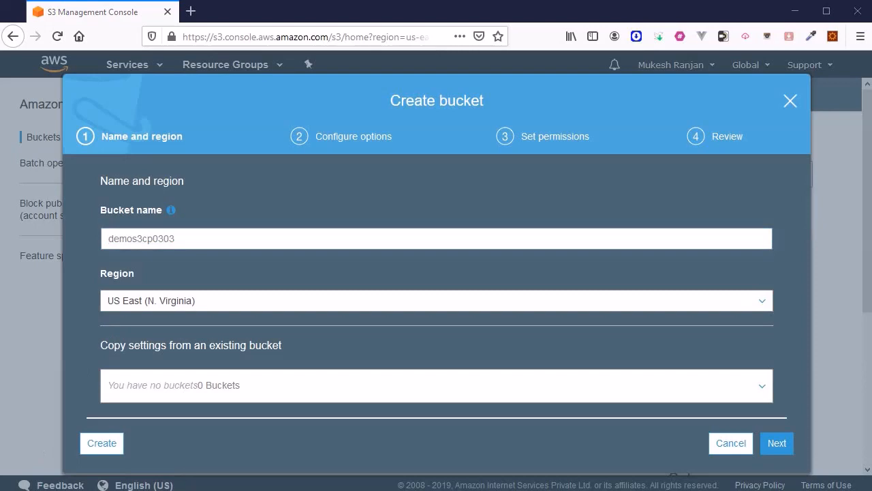
# Set the bucket's region to Asia Pacific (Mumbai), copy no existing bucket's settings, and continue to the configuration options
pyautogui.click(157, 300)
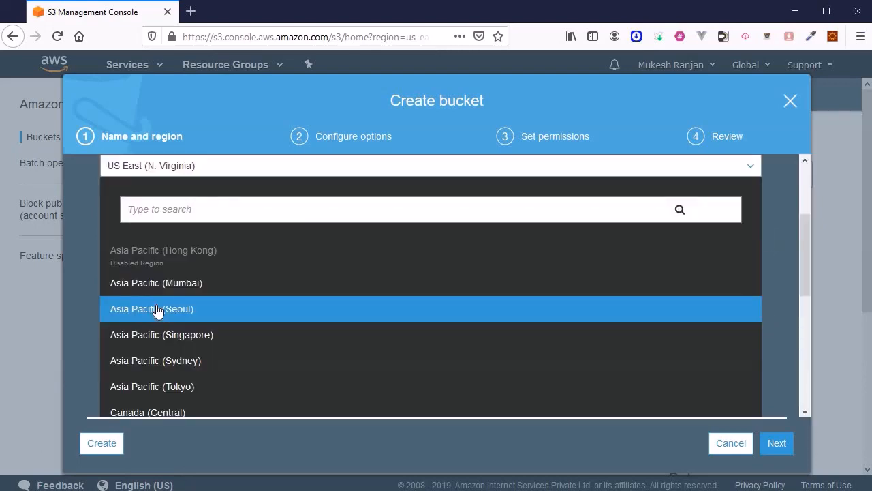
pyautogui.click(189, 289)
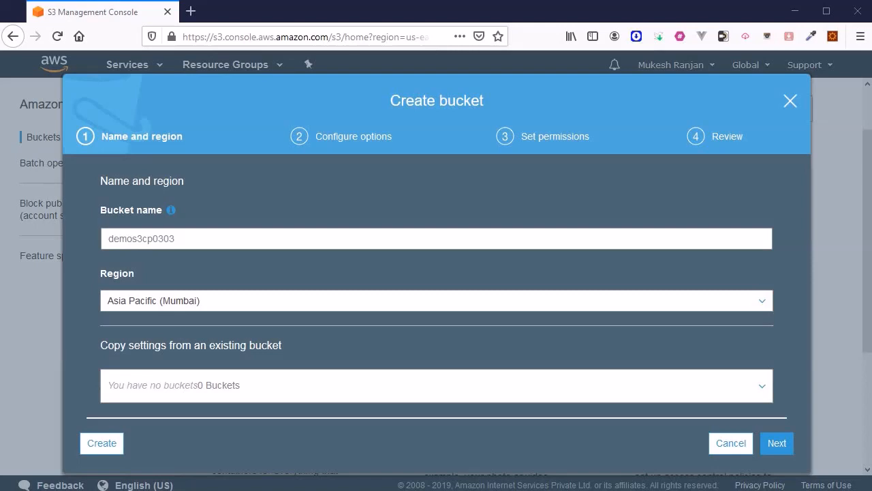
pyautogui.click(227, 381)
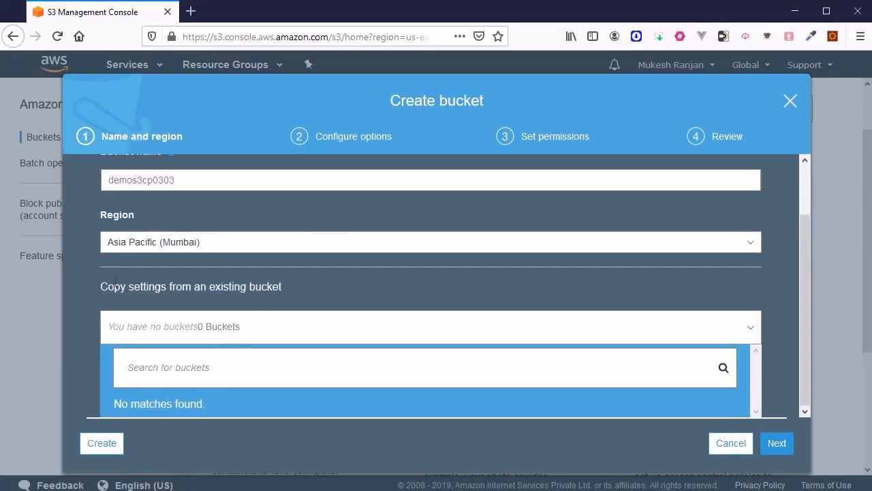
pyautogui.click(98, 286)
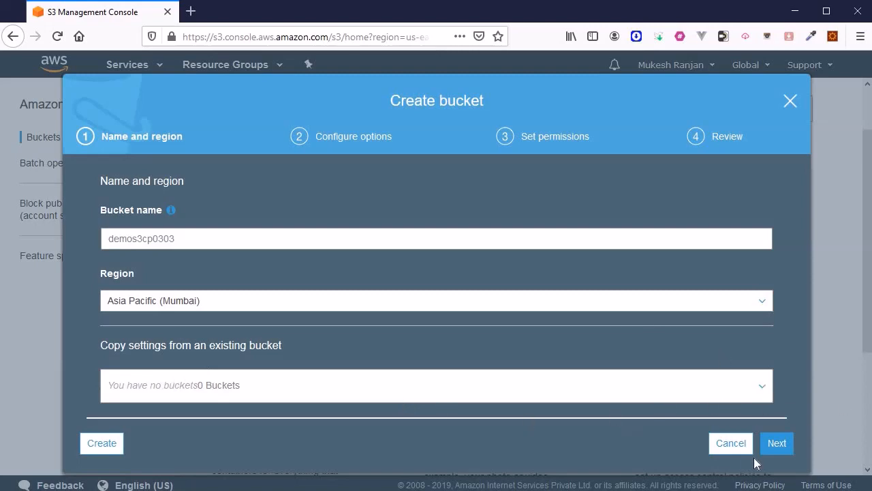
pyautogui.click(777, 443)
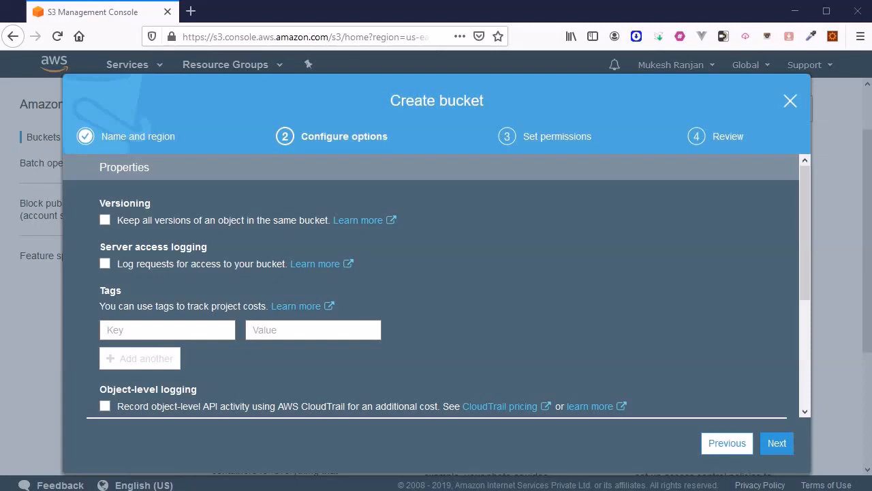
# Leave versioning turned off for the new bucket and continue to its permission settings
pyautogui.click(105, 220)
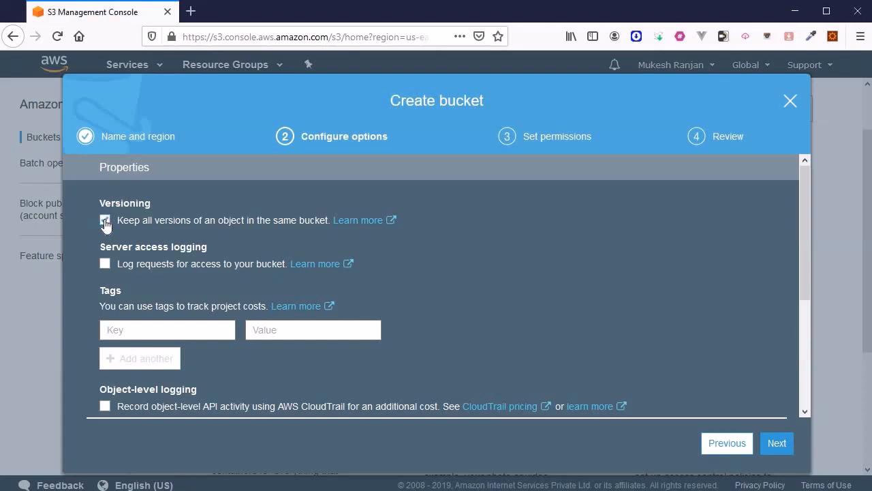
pyautogui.click(105, 220)
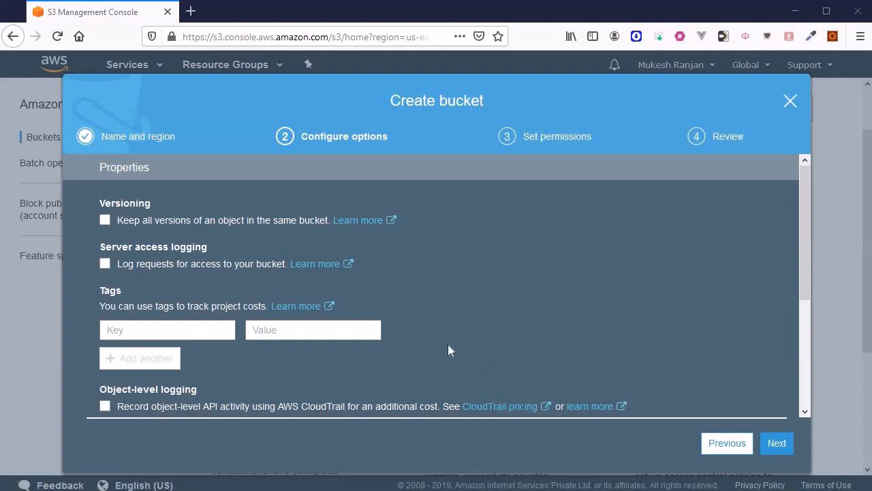
pyautogui.click(779, 447)
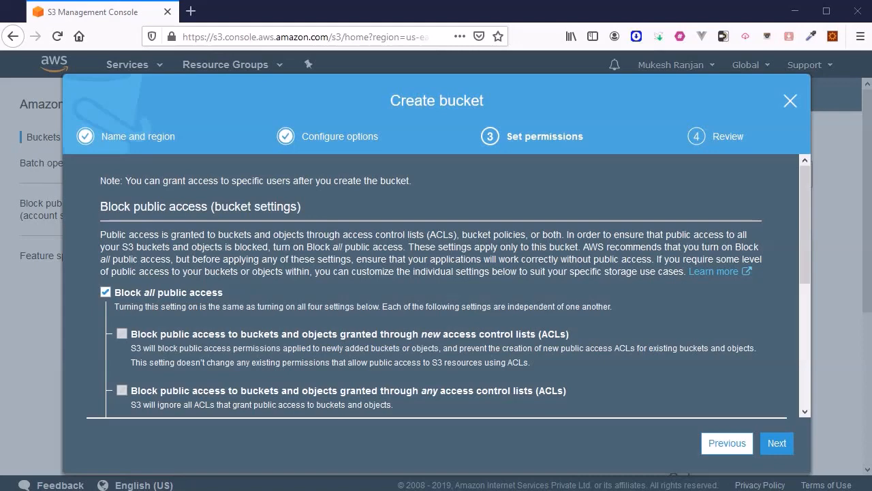
# Keep all public access blocked and the Log Delivery group without write access, and continue to the bucket review
pyautogui.scroll(-5, 94, 339)
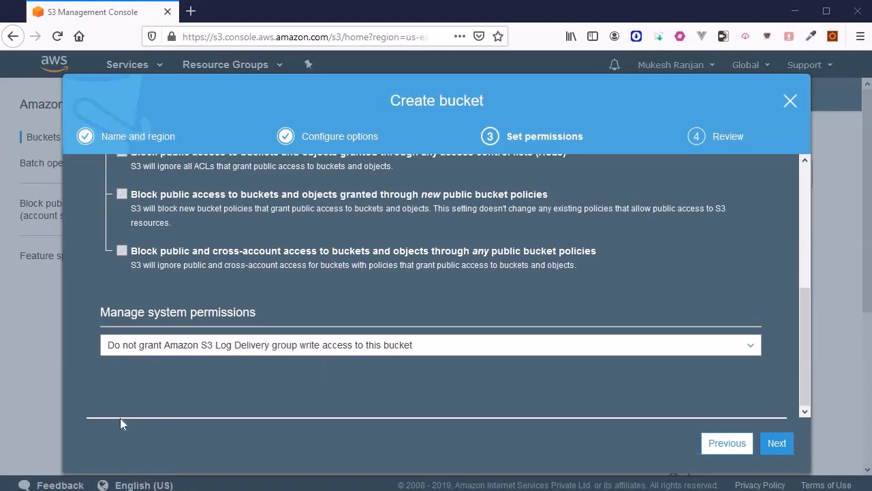
pyautogui.click(130, 356)
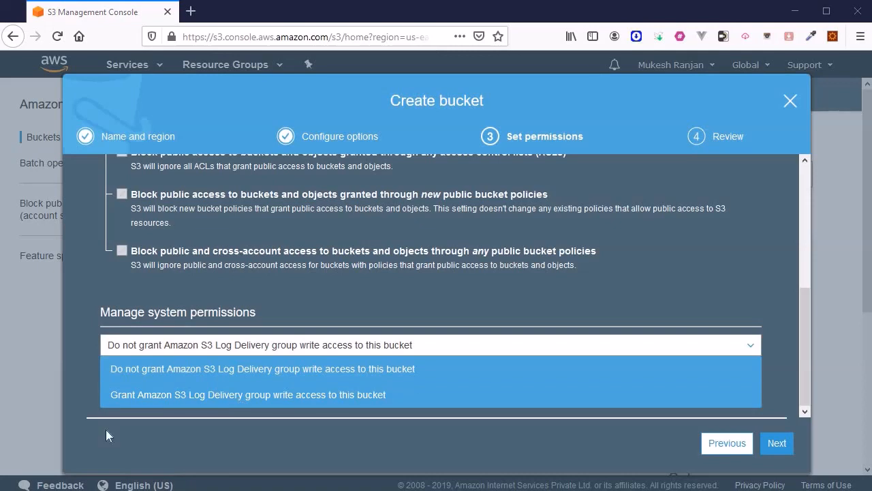
pyautogui.click(298, 306)
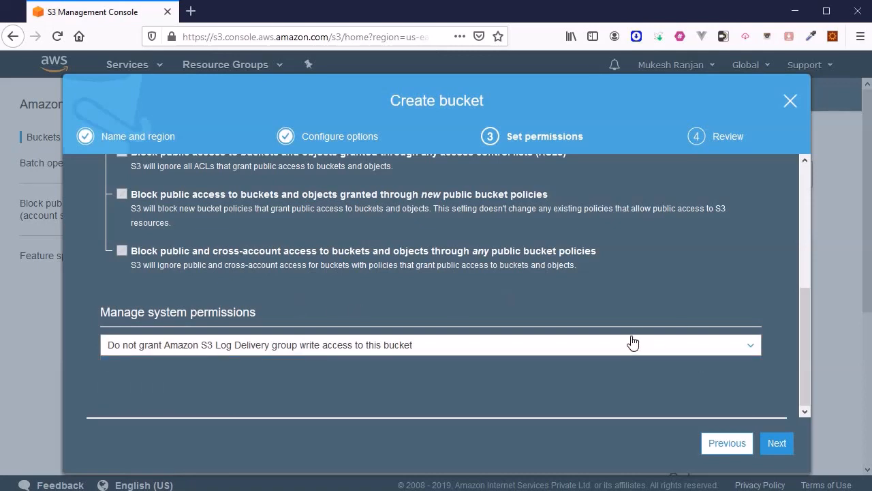
pyautogui.click(777, 443)
# Review the name, region, options and permissions of the new bucket and create it
pyautogui.scroll(-1, 436, 286)
pyautogui.scroll(5, 157, 401)
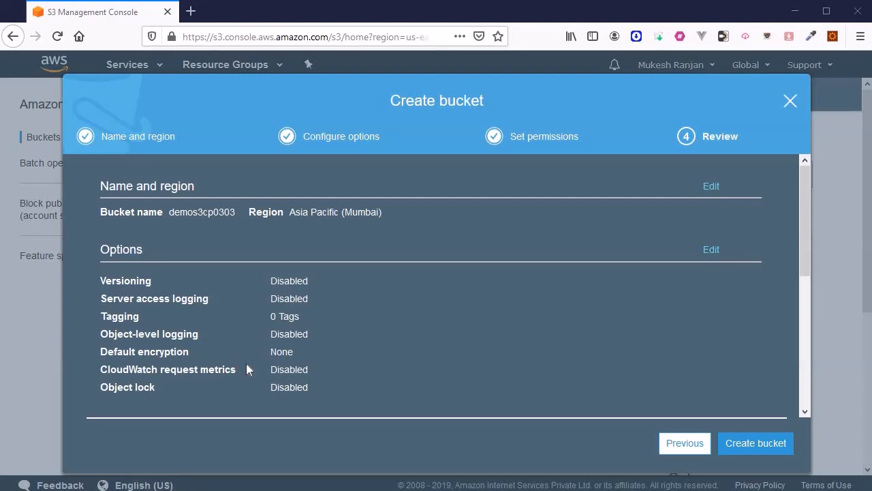
pyautogui.scroll(-2, 231, 317)
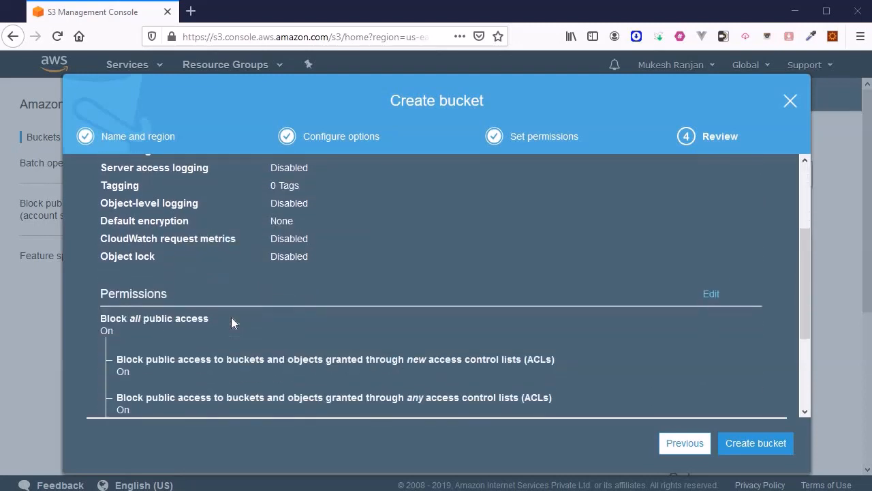
pyautogui.scroll(2, 298, 302)
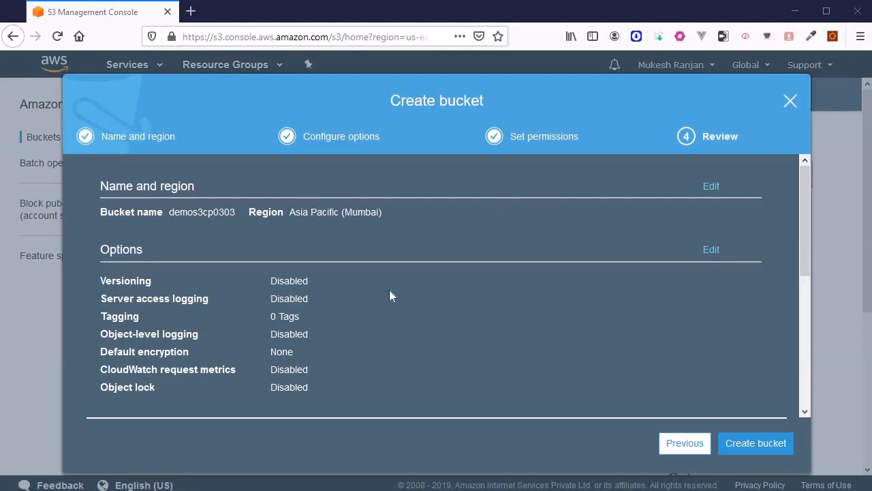
pyautogui.scroll(-3, 231, 351)
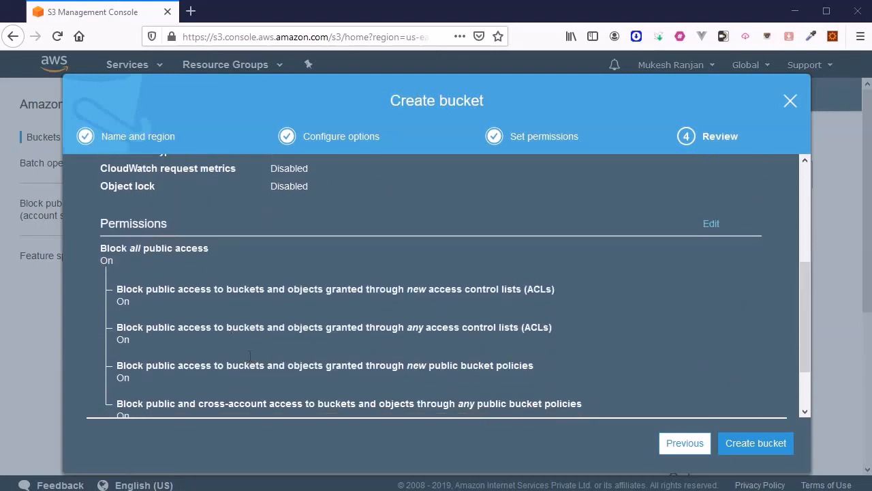
pyautogui.scroll(-1, 250, 356)
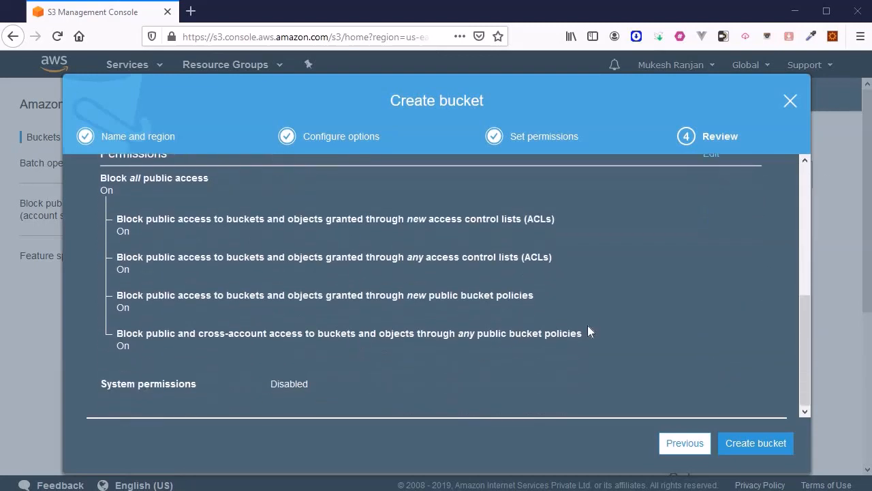
pyautogui.click(736, 450)
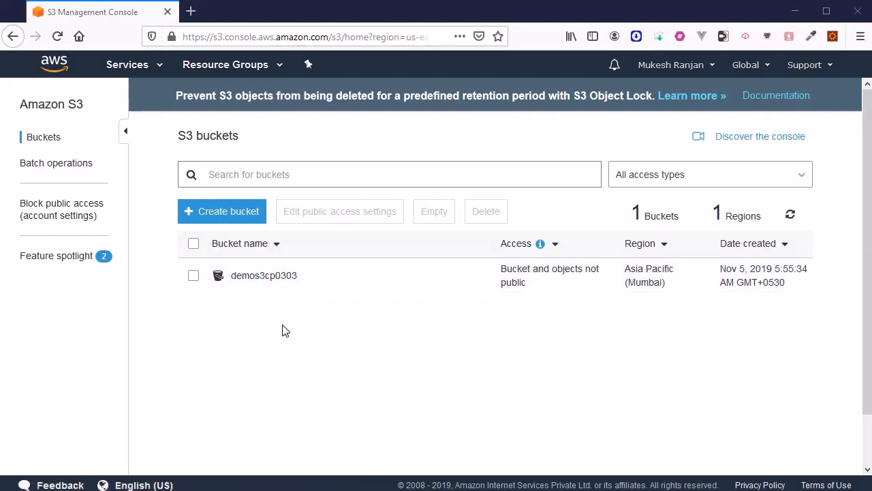
# Open the demos3cp0303 bucket and look through its overview page
pyautogui.click(261, 276)
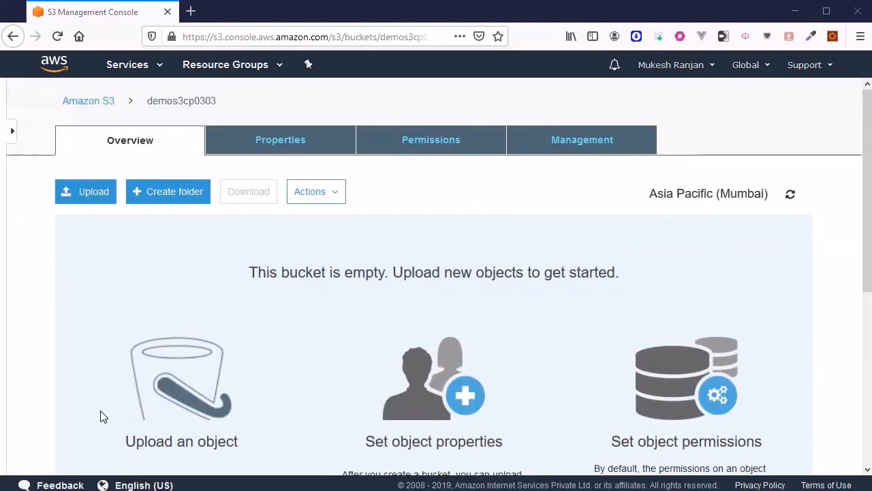
pyautogui.scroll(-2, 142, 387)
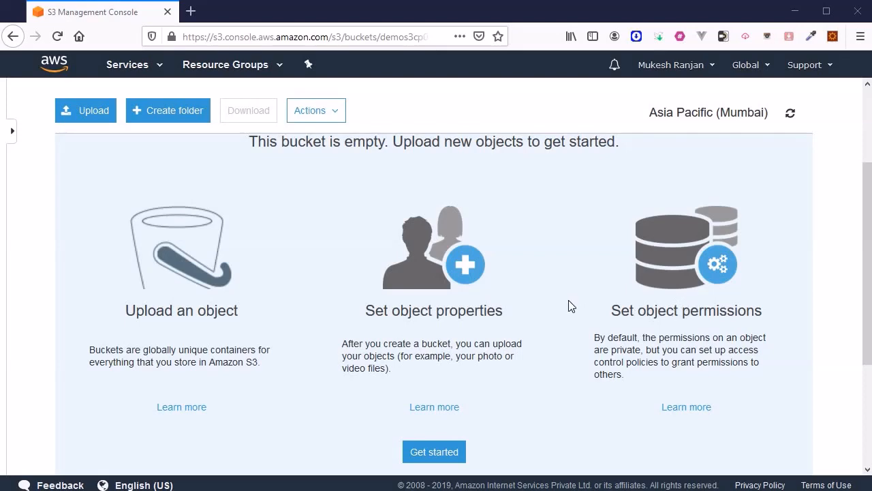
pyautogui.scroll(-3, 564, 303)
pyautogui.scroll(5, 565, 302)
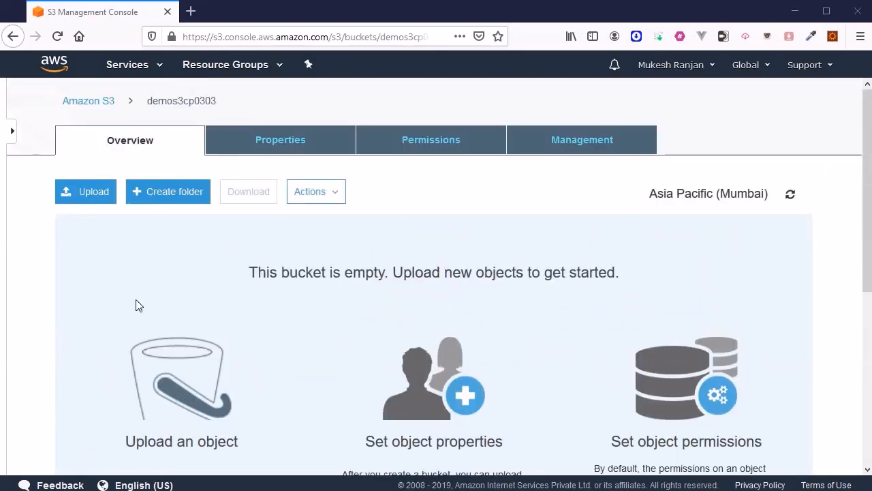
# Start an upload to the bucket with the file S3Demo.txt from the S3Demo folder and continue to its permissions
pyautogui.click(88, 193)
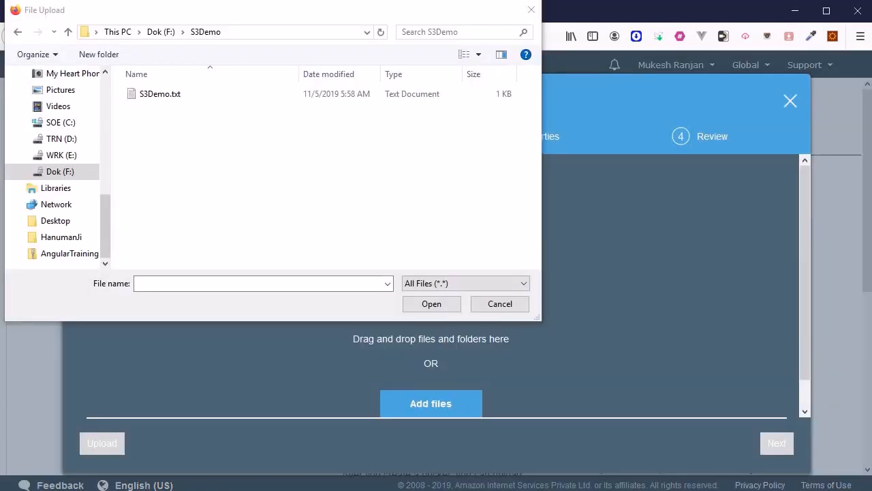
pyautogui.click(159, 93)
pyautogui.click(419, 304)
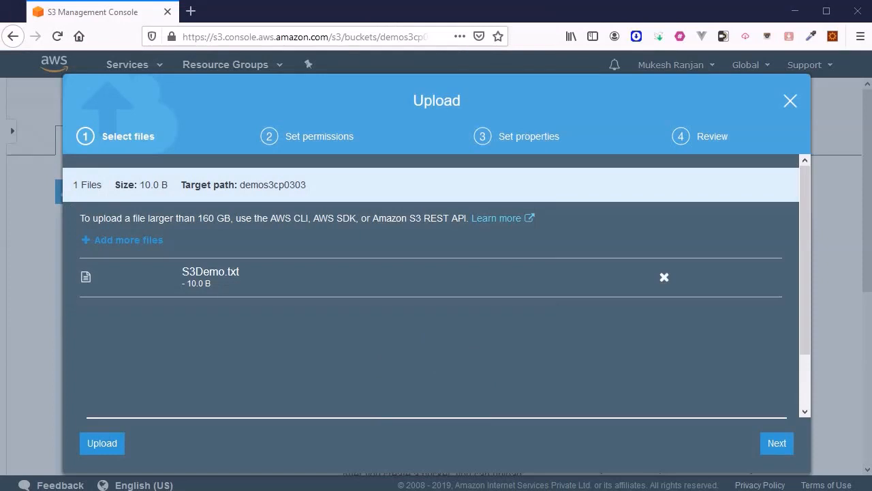
pyautogui.click(768, 446)
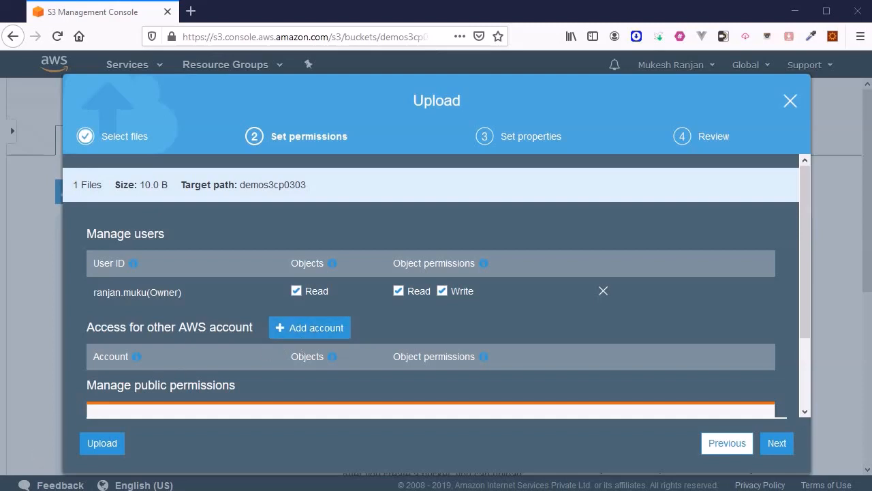
# Keep the default object permissions without adding another AWS account, and continue to the upload's storage class, encryption and metadata properties
pyautogui.click(303, 332)
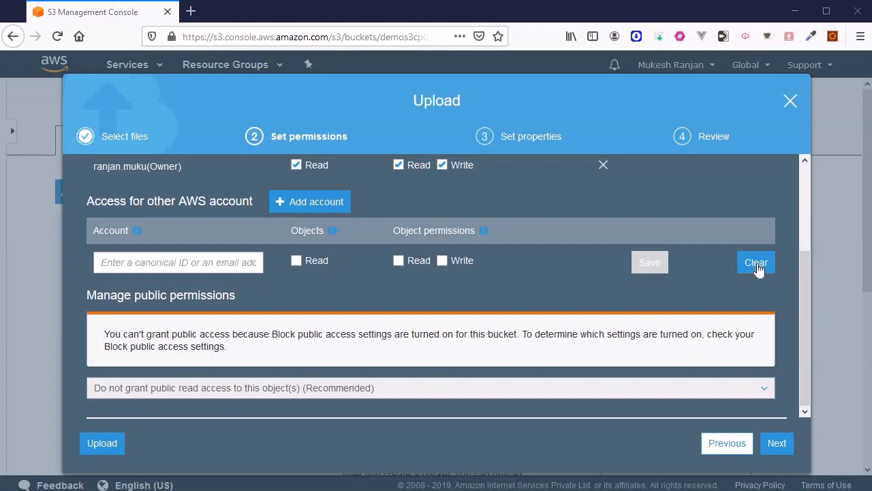
pyautogui.click(757, 265)
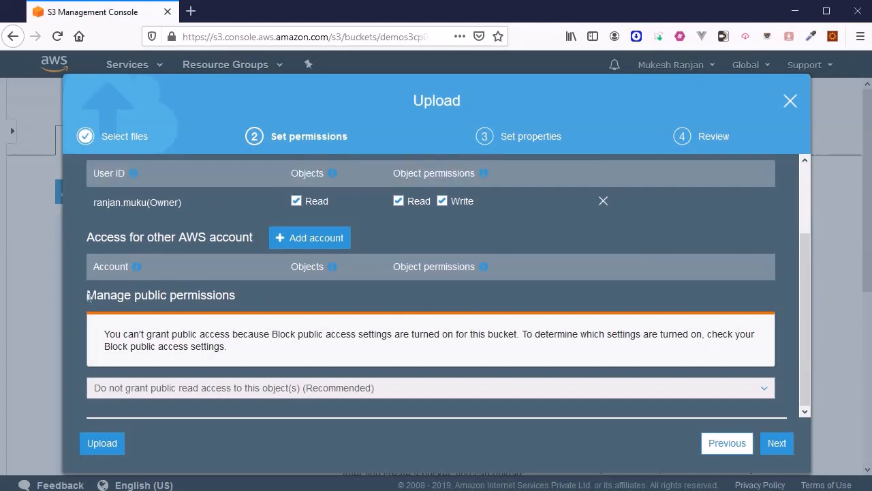
pyautogui.moveTo(88, 295); pyautogui.dragTo(239, 304)
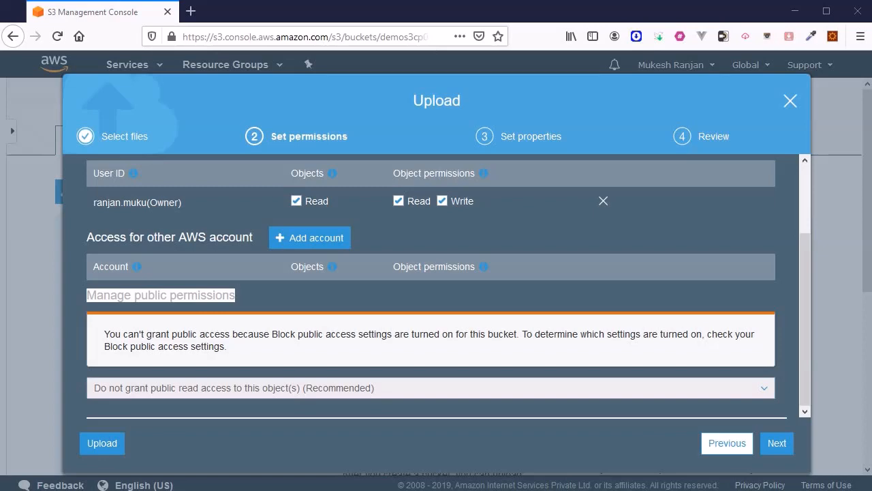
pyautogui.click(774, 449)
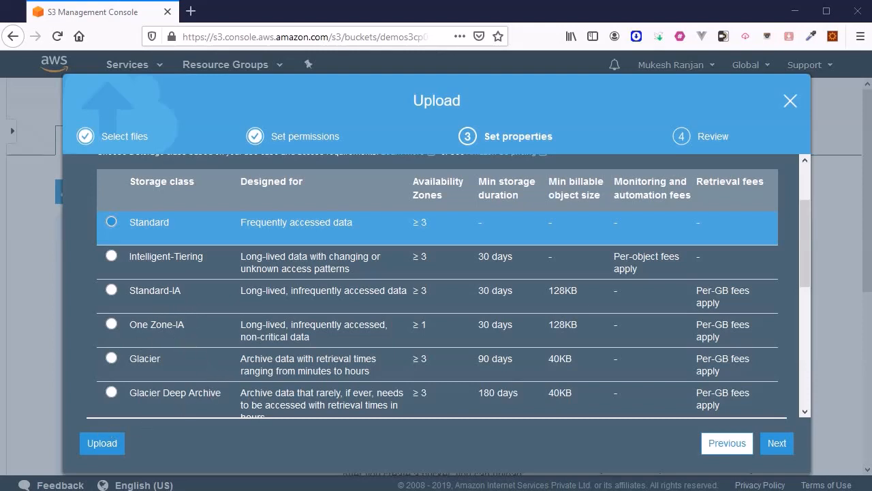
pyautogui.scroll(-5, 470, 313)
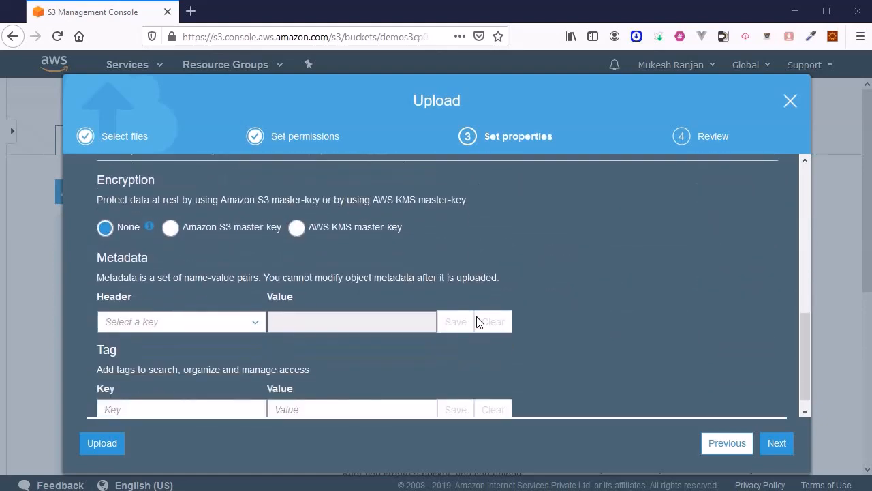
# Examine the storage classes, encryption options, tag fields and available metadata header keys for the upload
pyautogui.scroll(5, 477, 321)
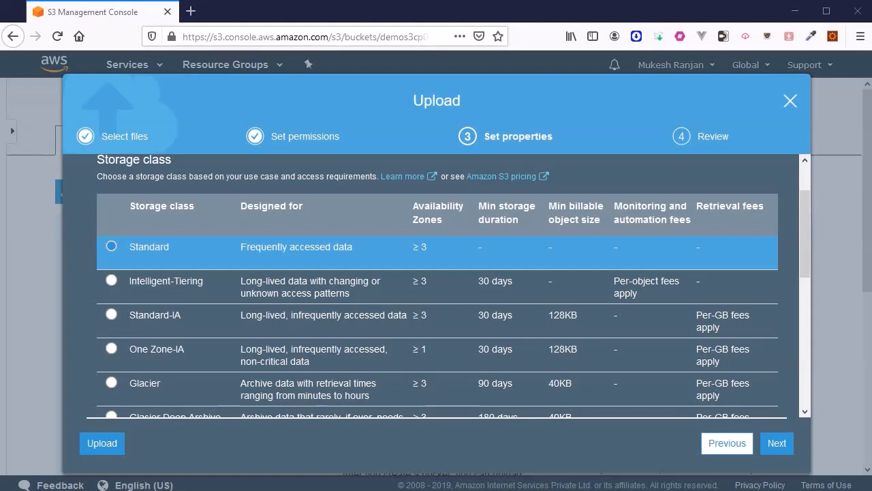
pyautogui.scroll(-2, 420, 332)
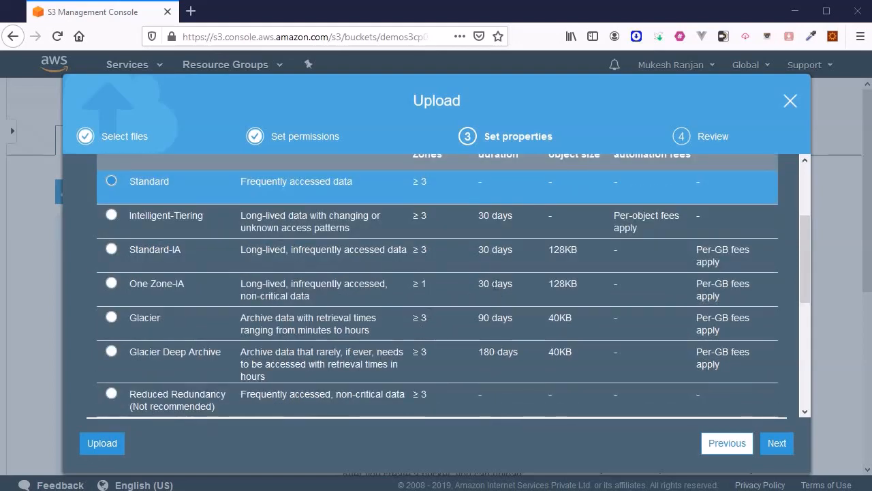
pyautogui.scroll(-1, 493, 284)
pyautogui.scroll(-3, 493, 285)
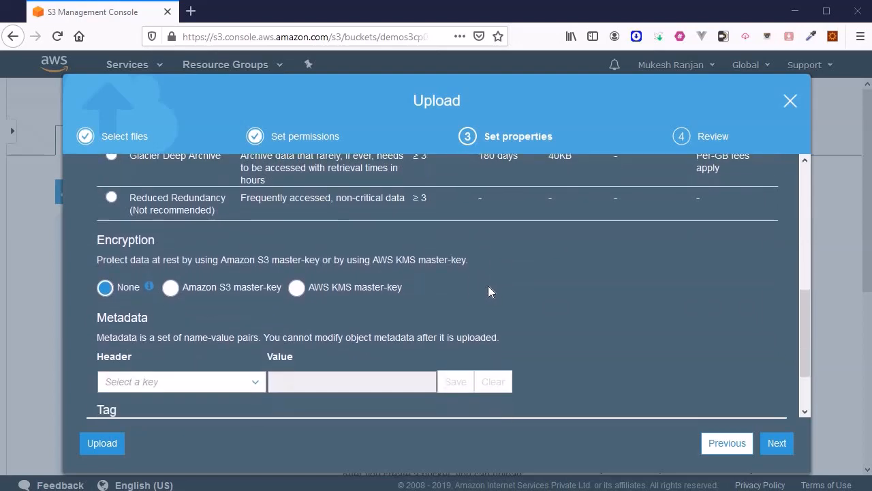
pyautogui.scroll(-1, 466, 290)
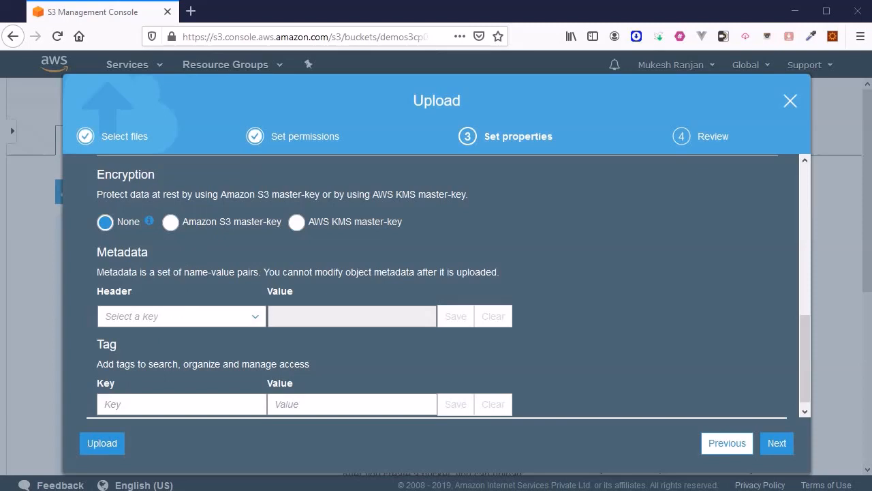
pyautogui.scroll(-1, 53, 445)
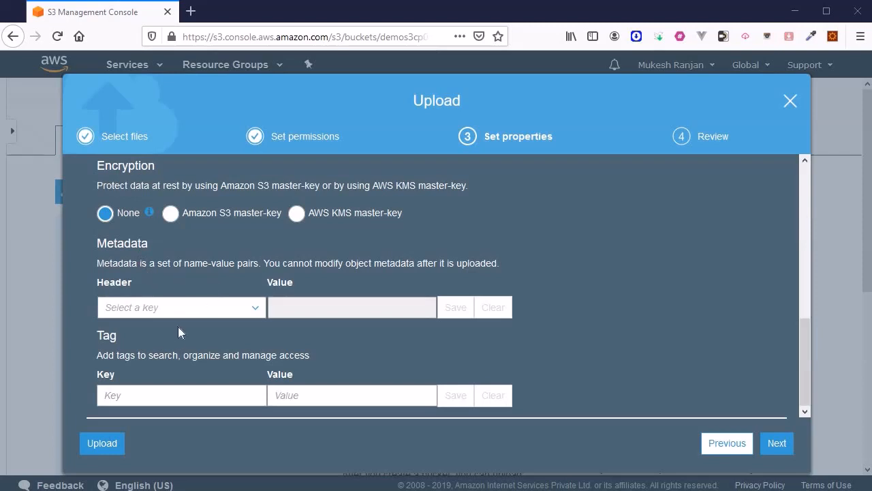
pyautogui.click(258, 317)
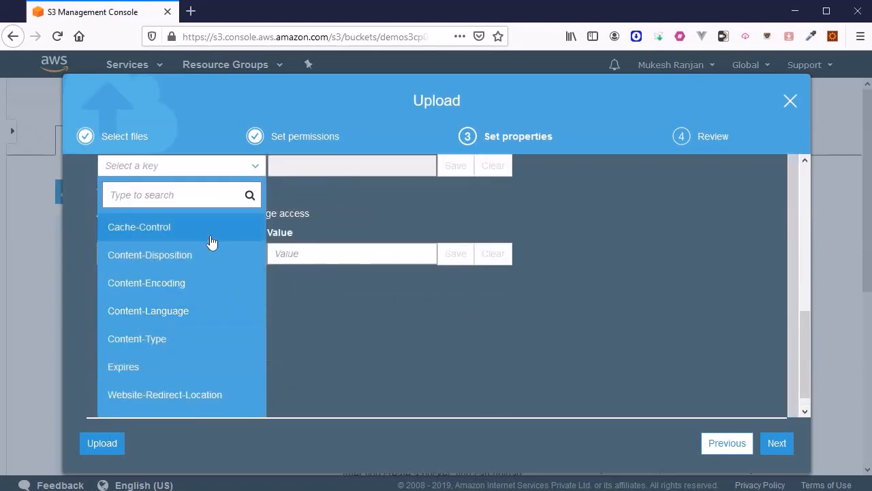
pyautogui.scroll(-1, 180, 293)
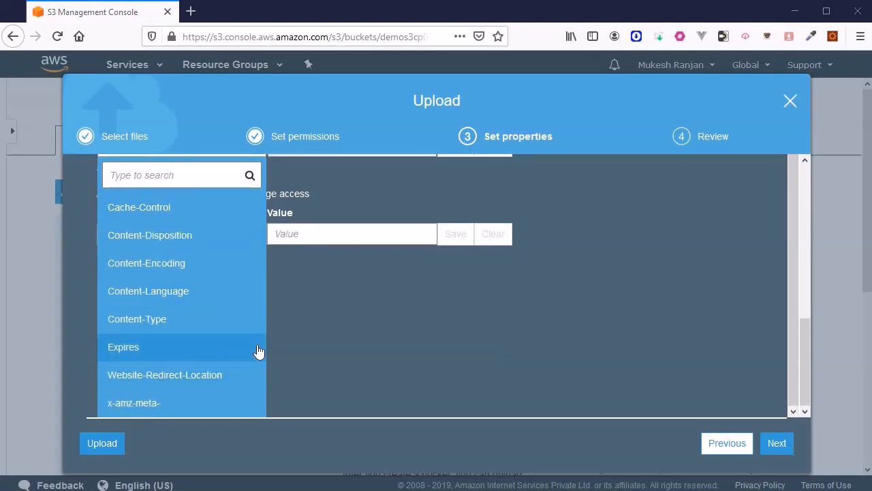
pyautogui.click(349, 327)
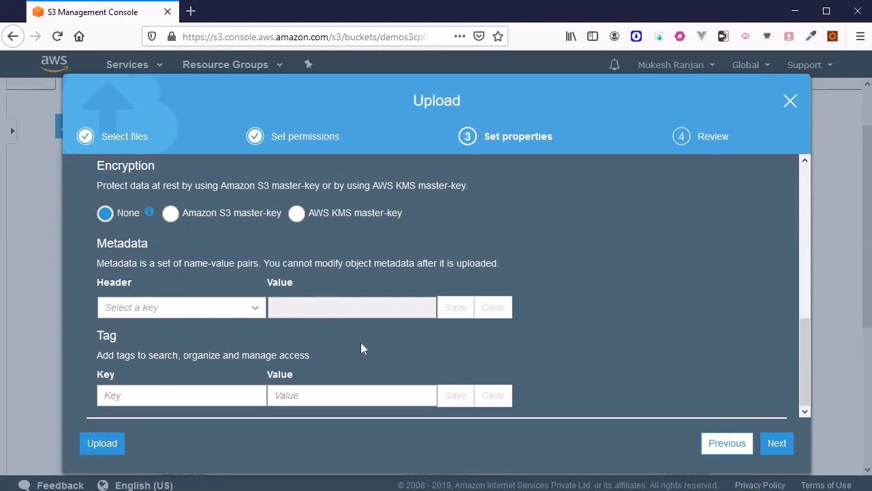
# Keep the Standard storage class with no encryption, metadata or tags, continue to the review and upload the file
pyautogui.scroll(10, 653, 177)
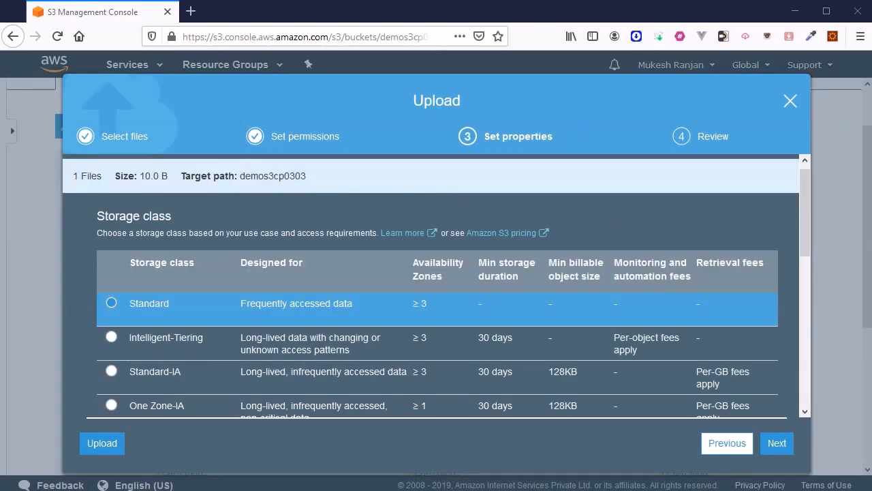
pyautogui.scroll(-10, 129, 361)
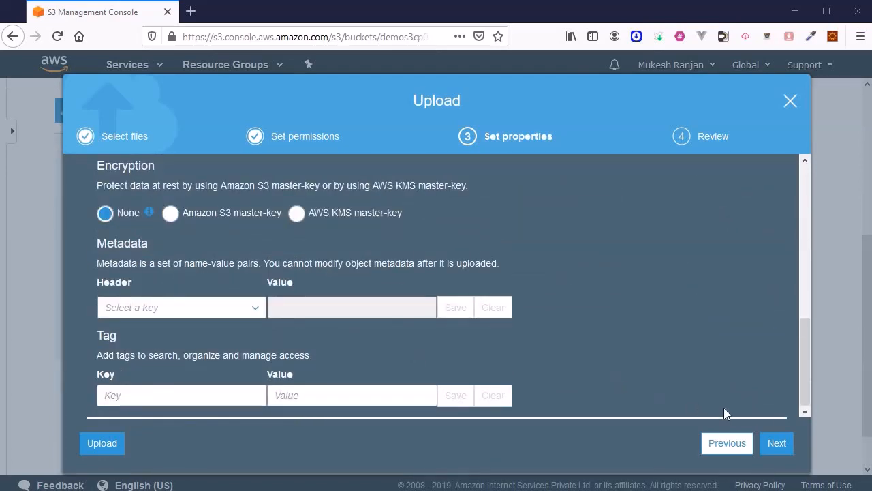
pyautogui.click(777, 443)
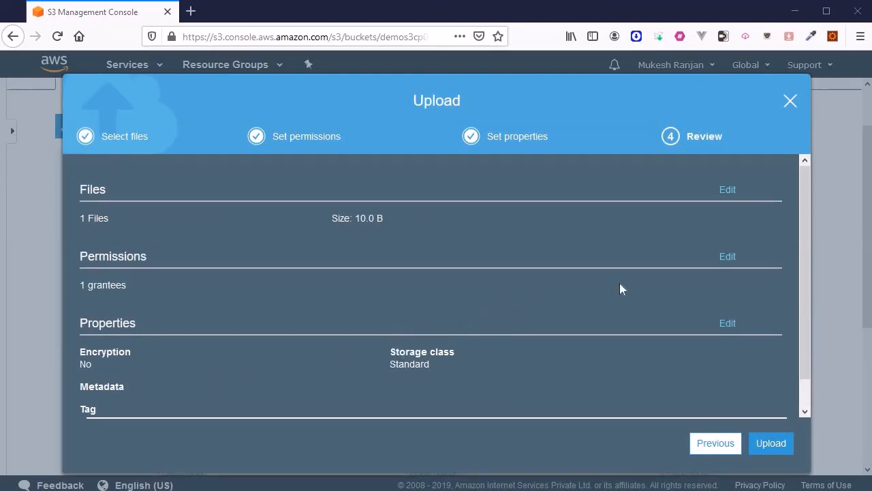
pyautogui.click(770, 443)
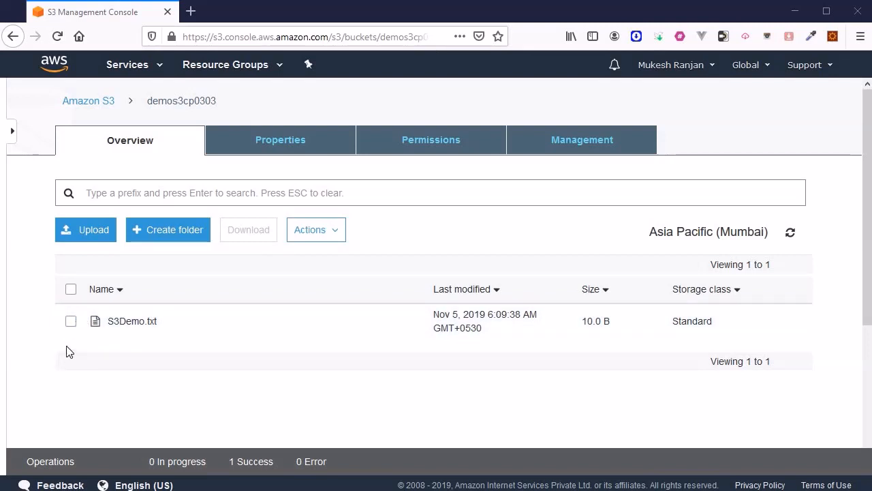
# Examine the overview, properties and permissions summary of S3Demo.txt and open its object URL in a new browser tab
pyautogui.click(71, 322)
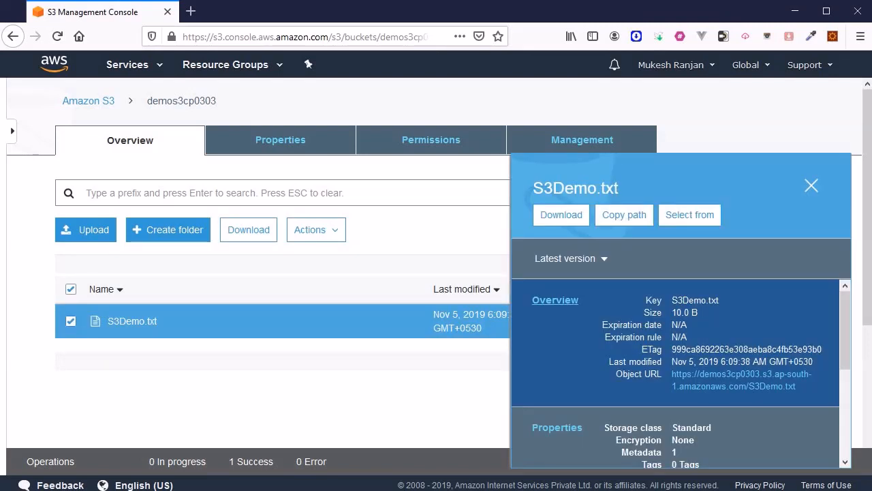
pyautogui.scroll(-5, 635, 369)
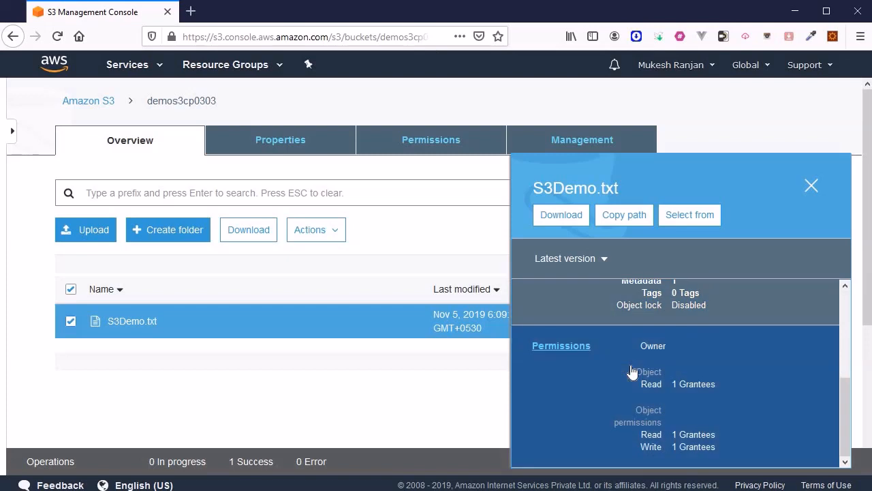
pyautogui.scroll(5, 633, 370)
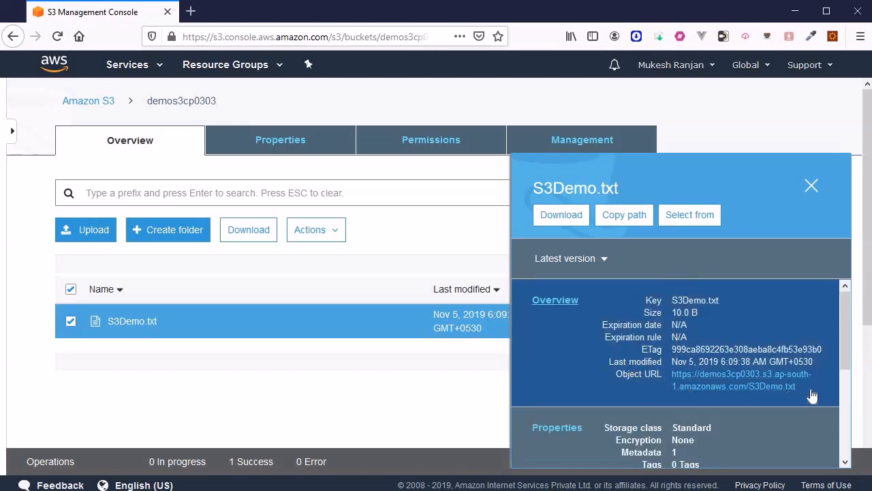
pyautogui.moveTo(810, 392); pyautogui.dragTo(193, 12)
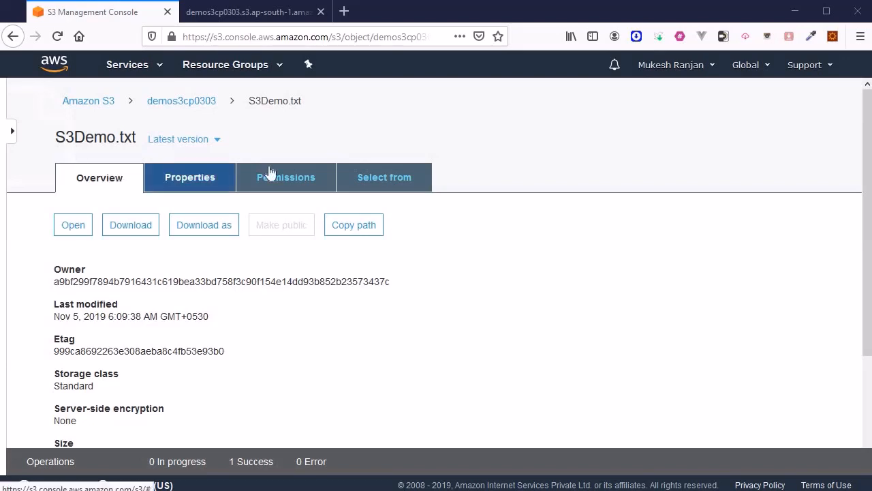
# Try to grant Everyone public Read object and Read object permissions access on S3Demo.txt
pyautogui.click(276, 187)
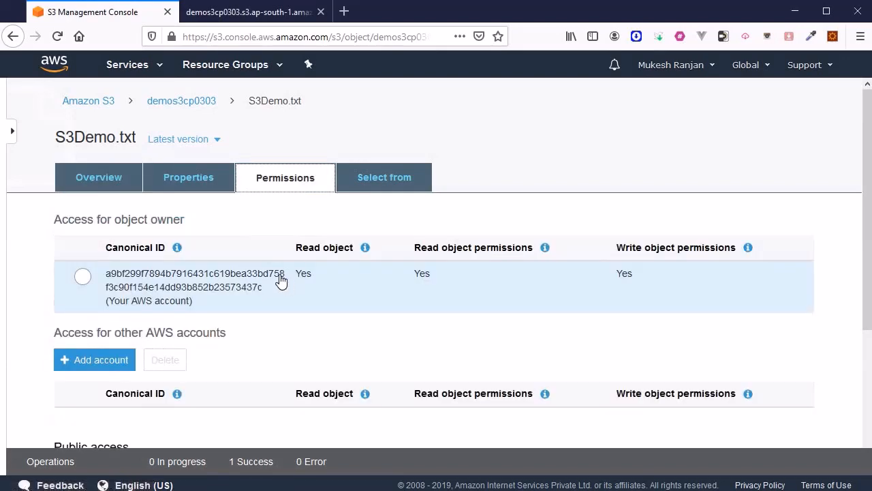
pyautogui.scroll(-5, 265, 273)
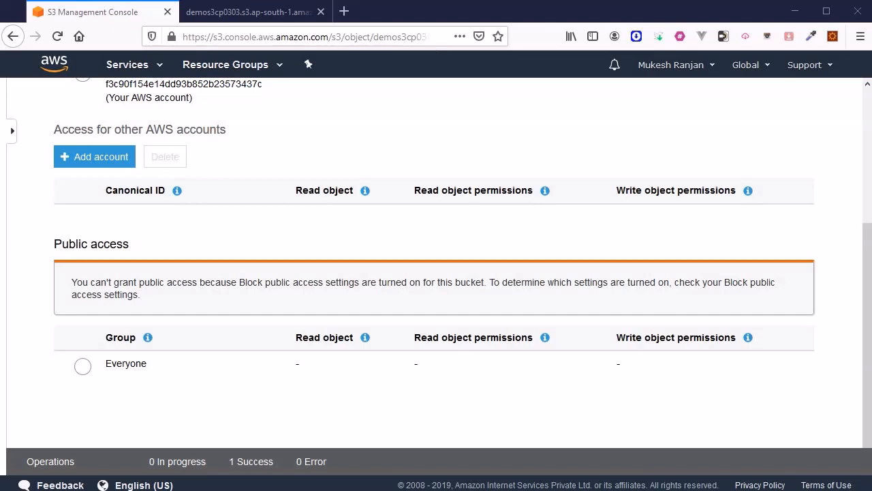
pyautogui.click(84, 375)
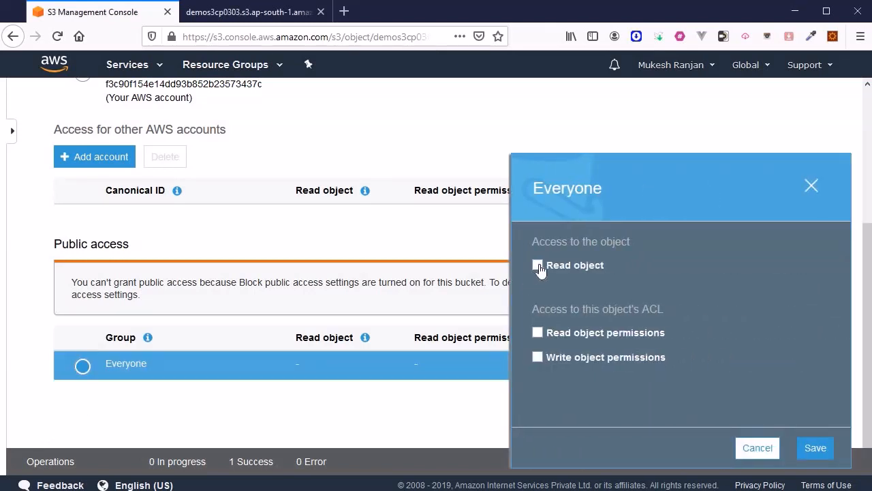
pyautogui.click(537, 265)
pyautogui.scroll(-1, 539, 266)
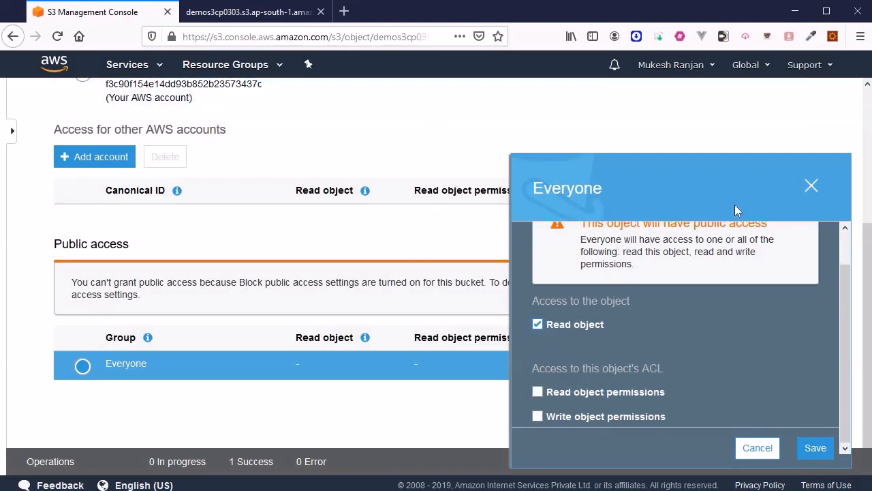
pyautogui.click(815, 448)
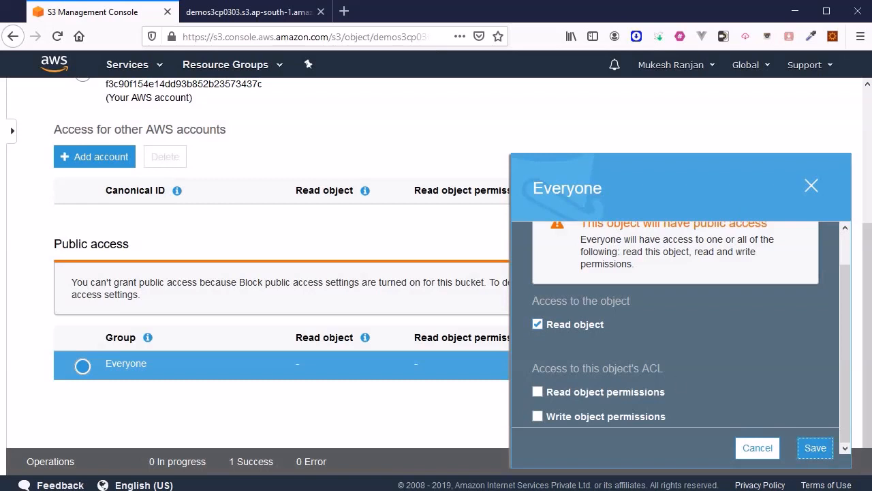
pyautogui.click(538, 392)
pyautogui.click(806, 454)
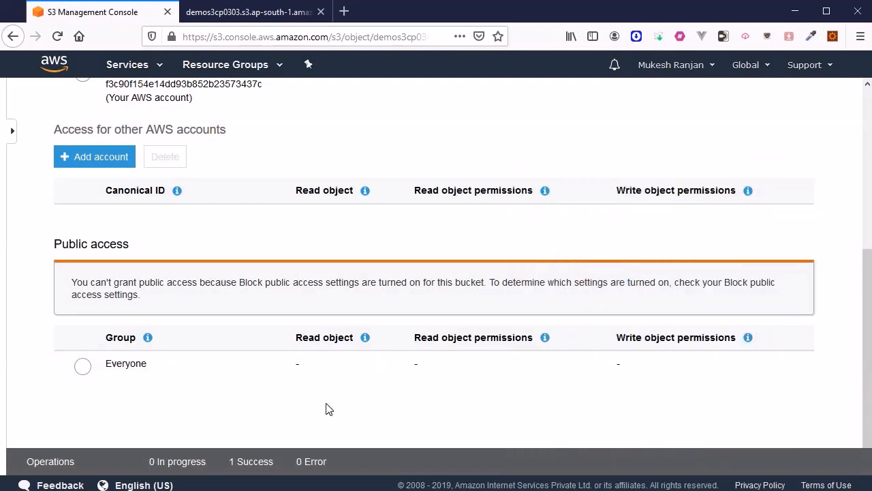
# Reload the S3Demo.txt object URL in its browser tab to test public access, and return to the S3 console
pyautogui.click(278, 13)
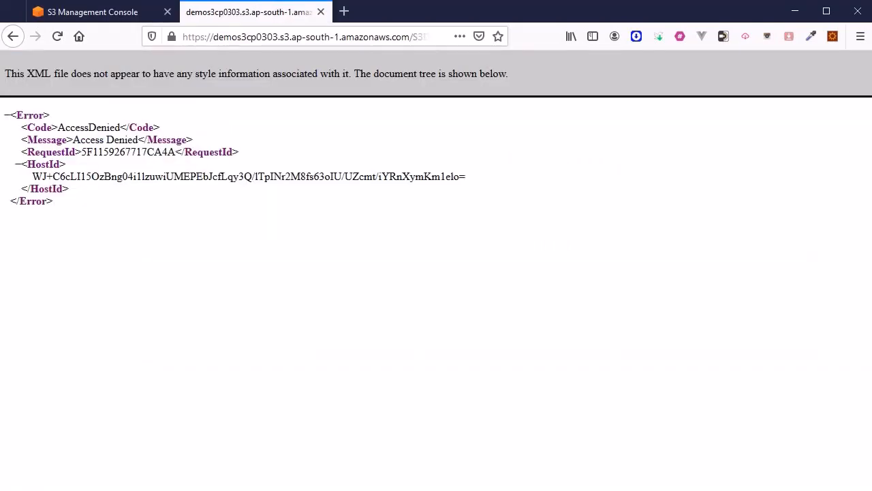
pyautogui.click(56, 39)
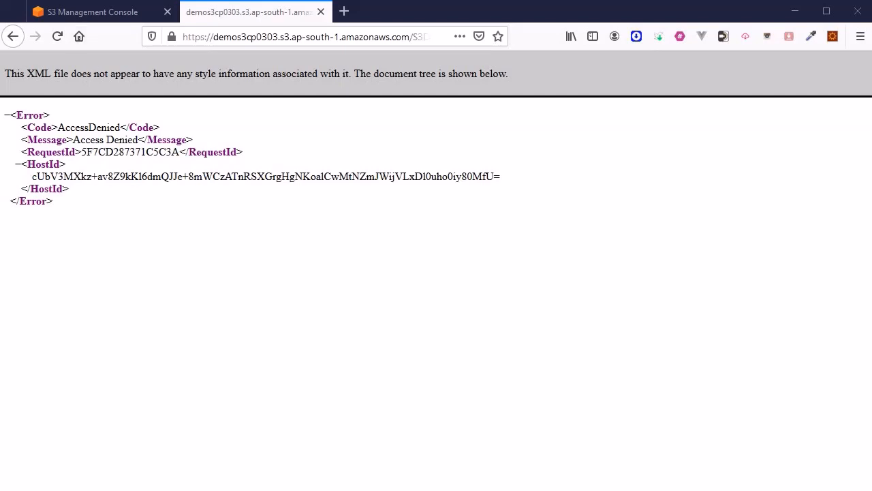
pyautogui.click(85, 12)
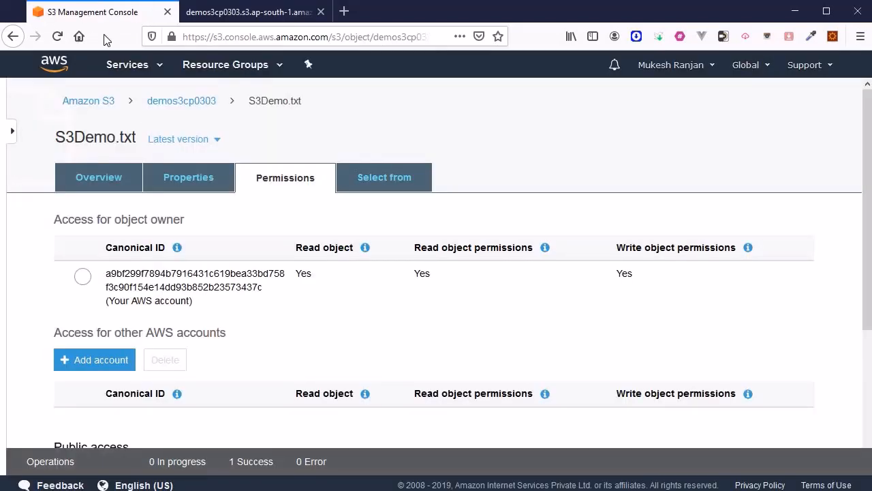
# Turn off Block all public access in the demos3cp0303 bucket's permissions and save, entering confirm to approve the change
pyautogui.click(164, 108)
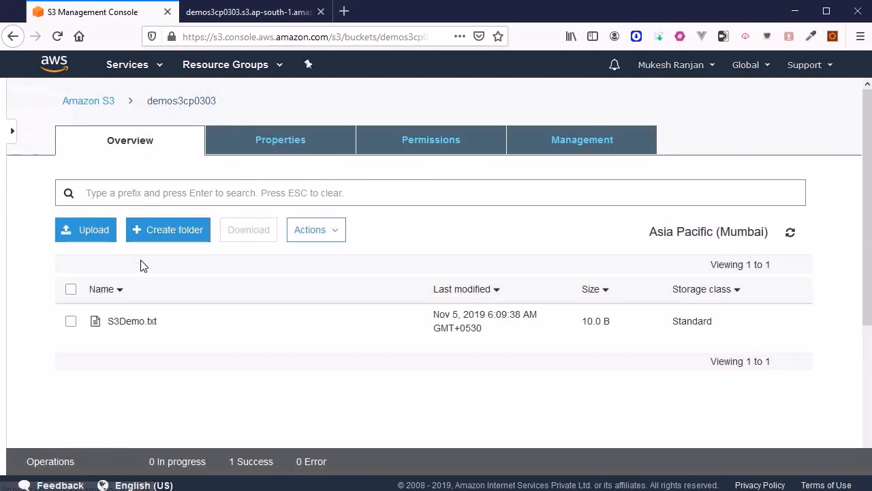
pyautogui.click(423, 143)
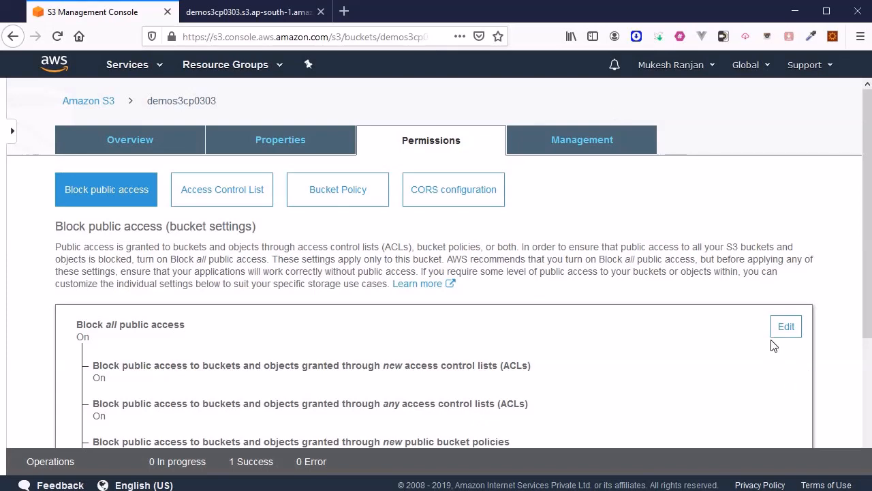
pyautogui.click(785, 326)
pyautogui.scroll(-2, 633, 319)
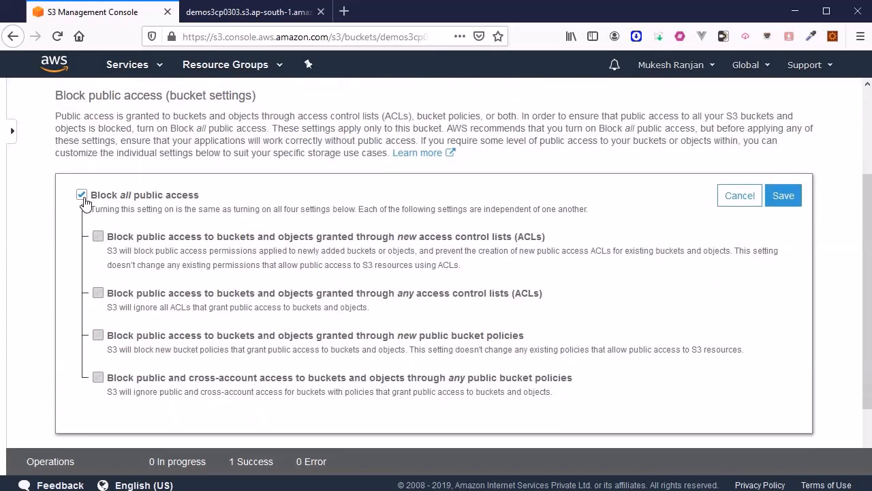
pyautogui.click(581, 212)
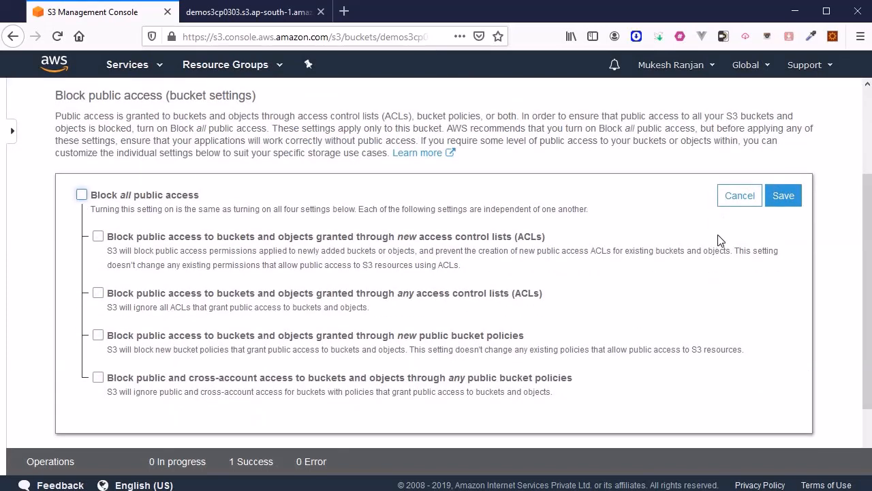
pyautogui.click(783, 201)
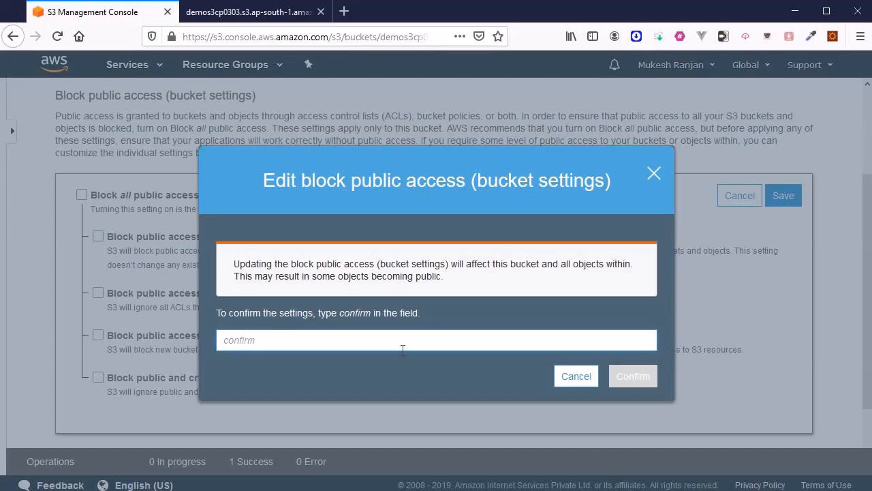
pyautogui.write('confirm')
pyautogui.press('Return')
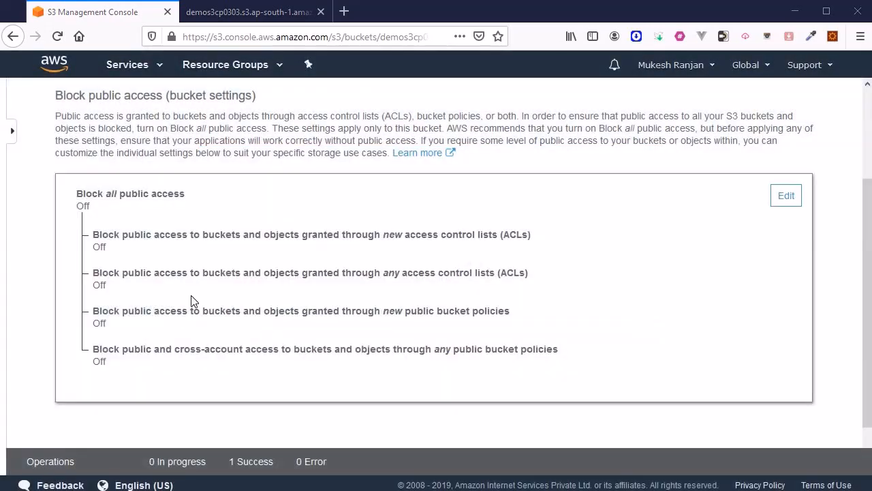
# Return to the bucket's overview and open the public access section of the S3Demo.txt object's permissions
pyautogui.scroll(2, 181, 296)
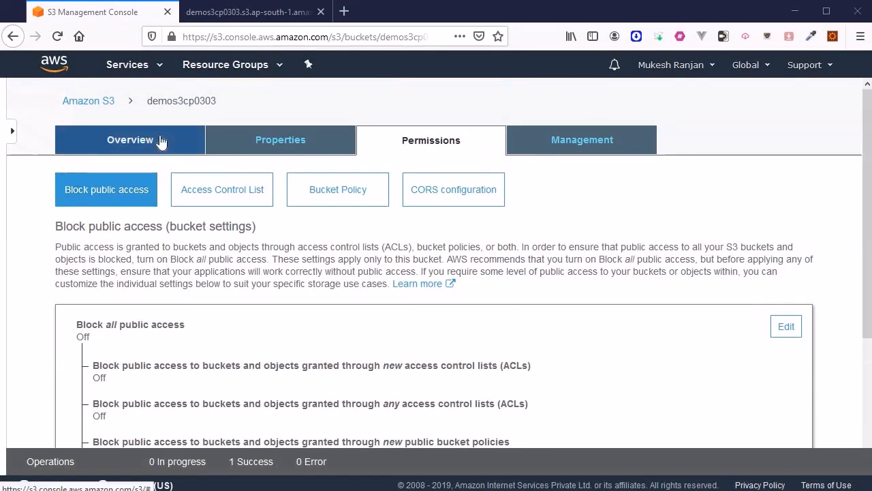
pyautogui.click(130, 141)
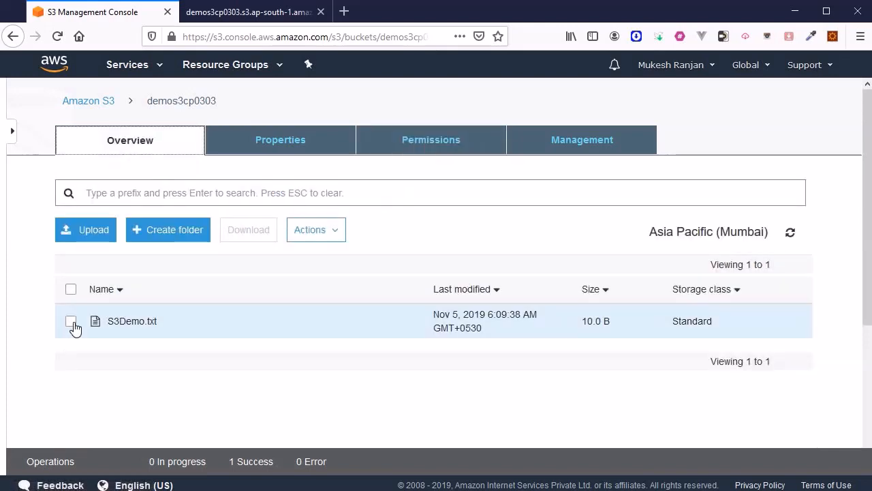
pyautogui.click(71, 321)
pyautogui.scroll(-6, 536, 391)
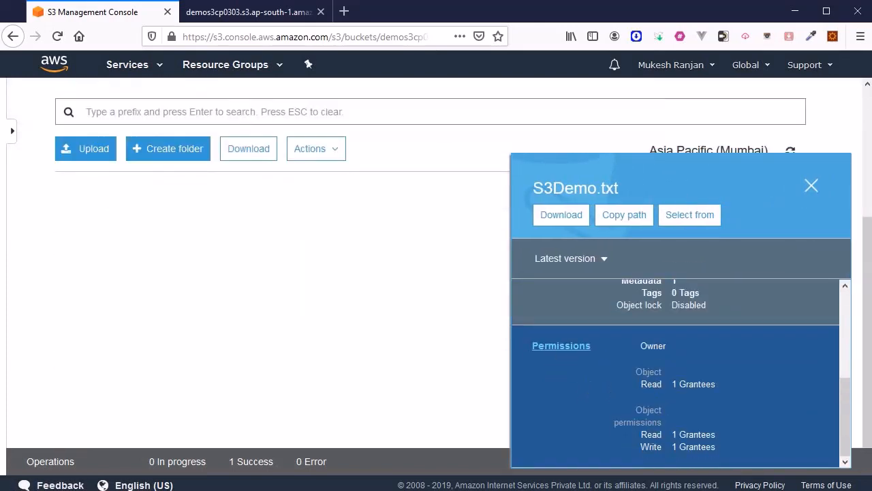
pyautogui.click(561, 348)
pyautogui.scroll(-2, 360, 379)
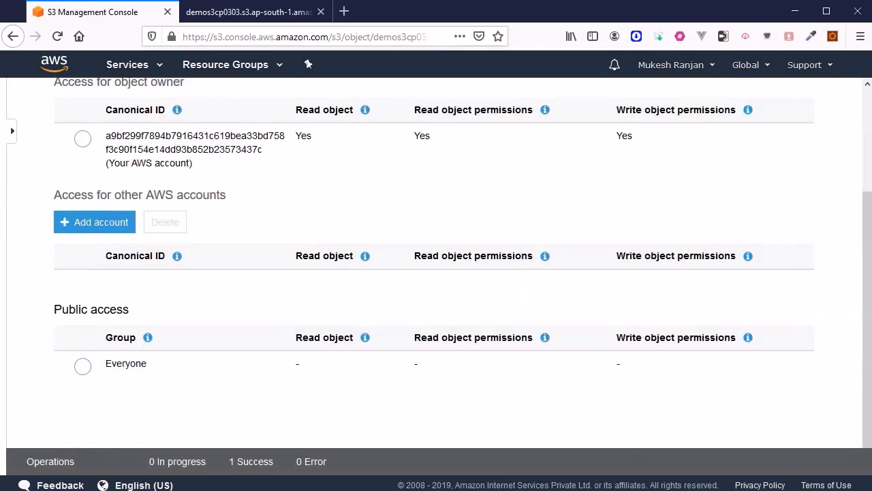
# Grant Everyone public Read object and Read object permissions access on S3Demo.txt and save the change
pyautogui.click(82, 366)
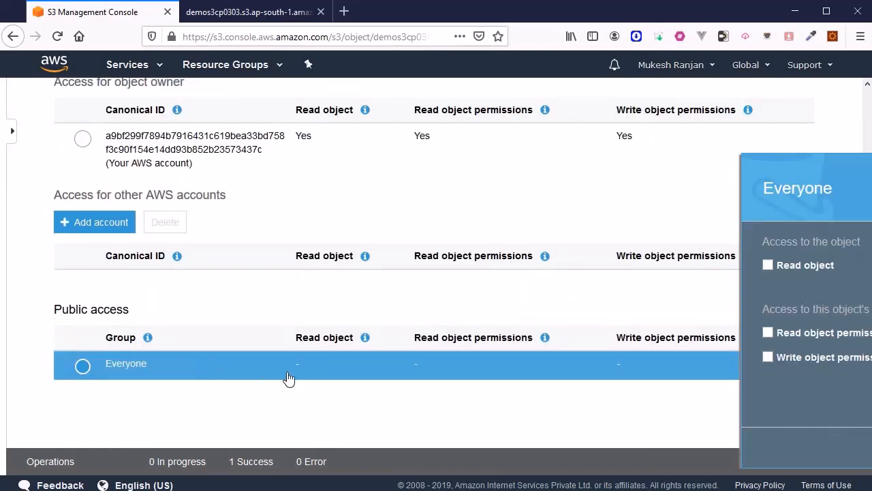
pyautogui.click(538, 265)
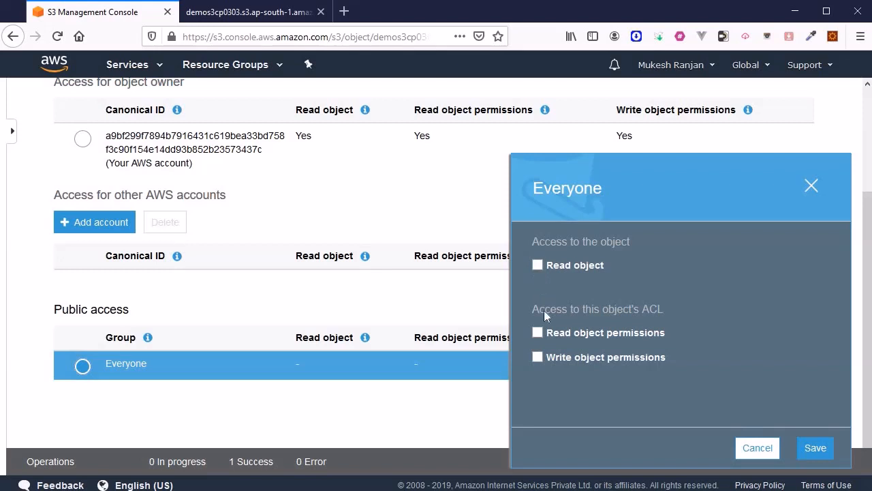
pyautogui.click(538, 425)
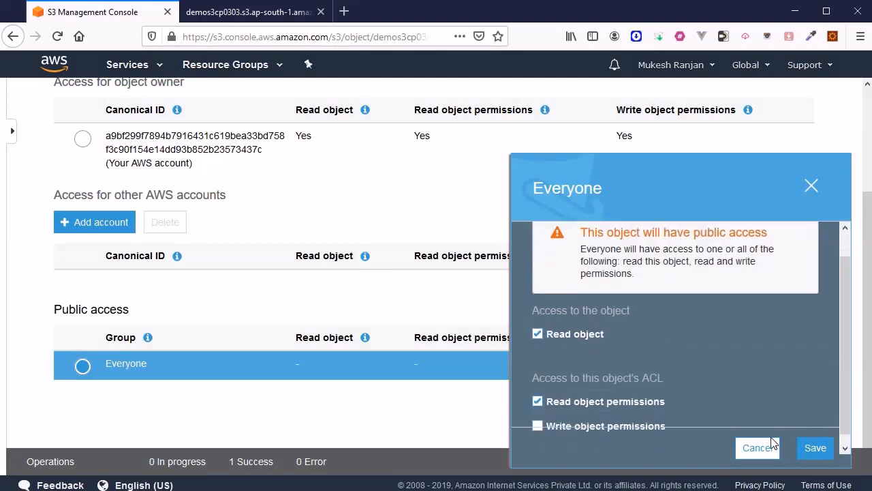
pyautogui.click(817, 447)
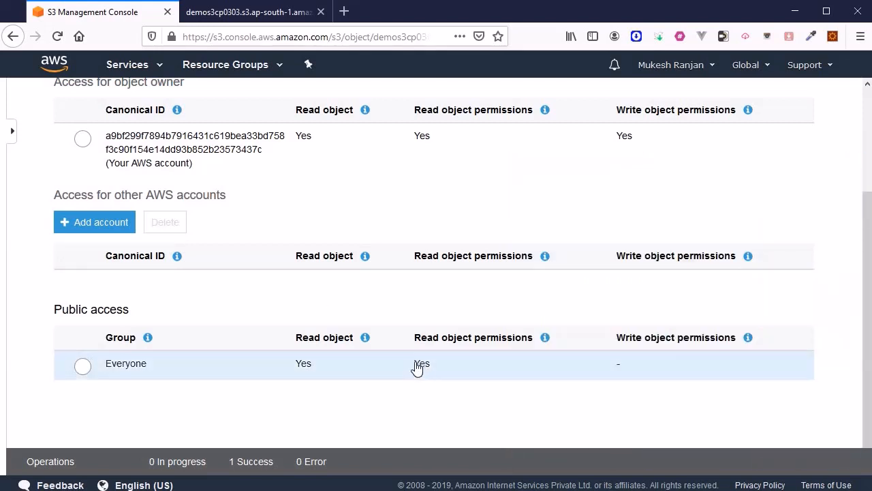
pyautogui.scroll(4, 190, 302)
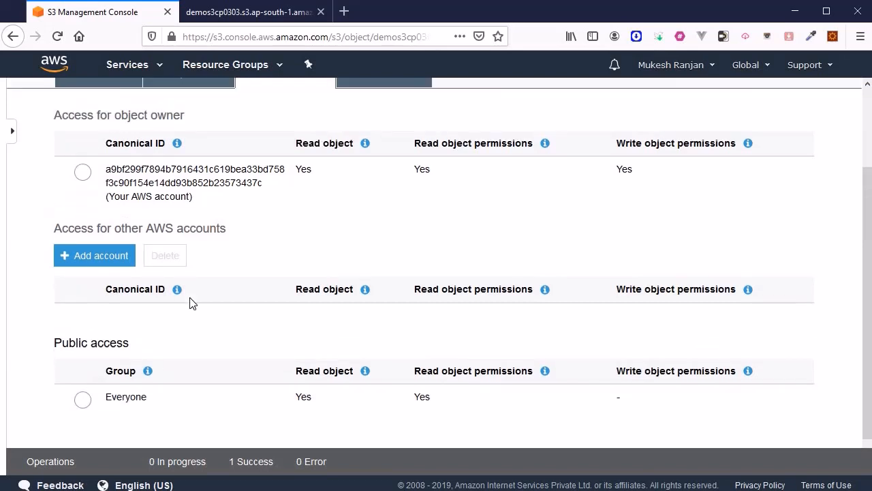
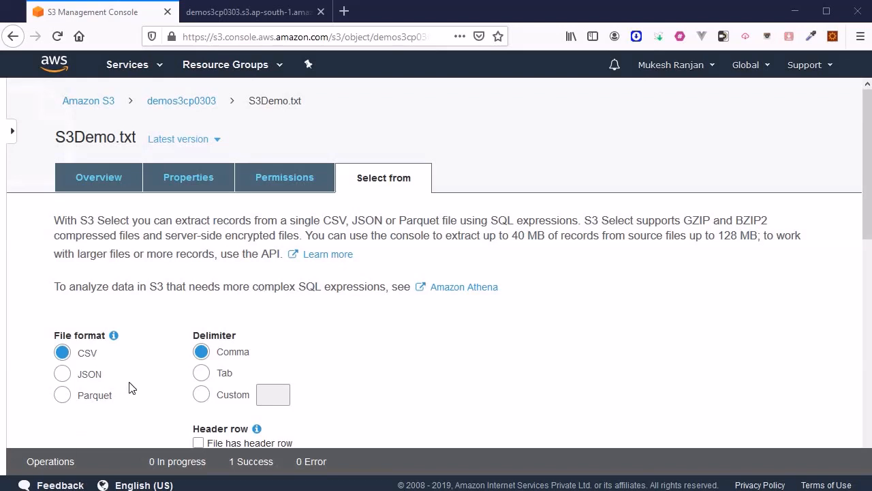
# Review the version list, permissions and properties of the S3Demo.txt object
pyautogui.click(216, 143)
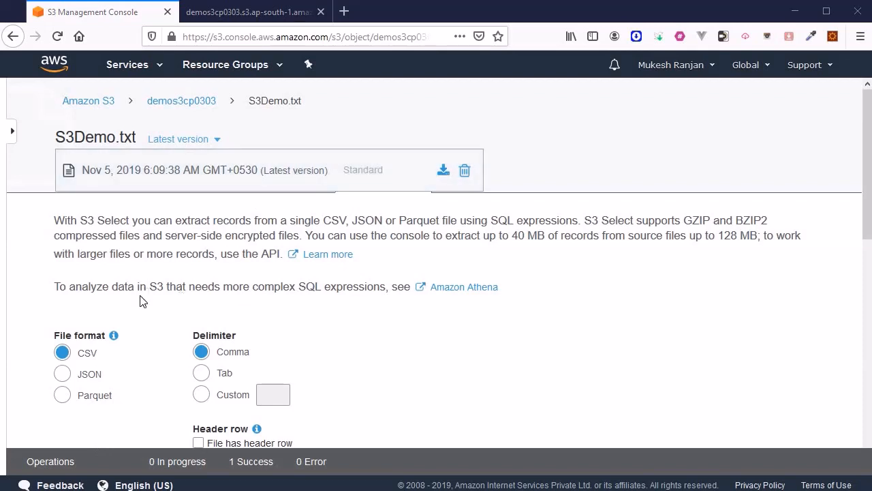
pyautogui.click(129, 254)
pyautogui.click(285, 178)
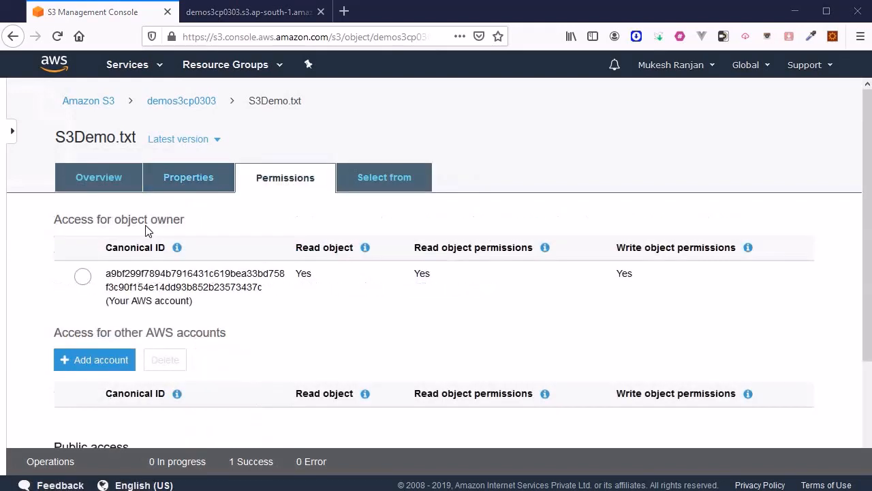
pyautogui.click(175, 185)
pyautogui.scroll(-2, 175, 186)
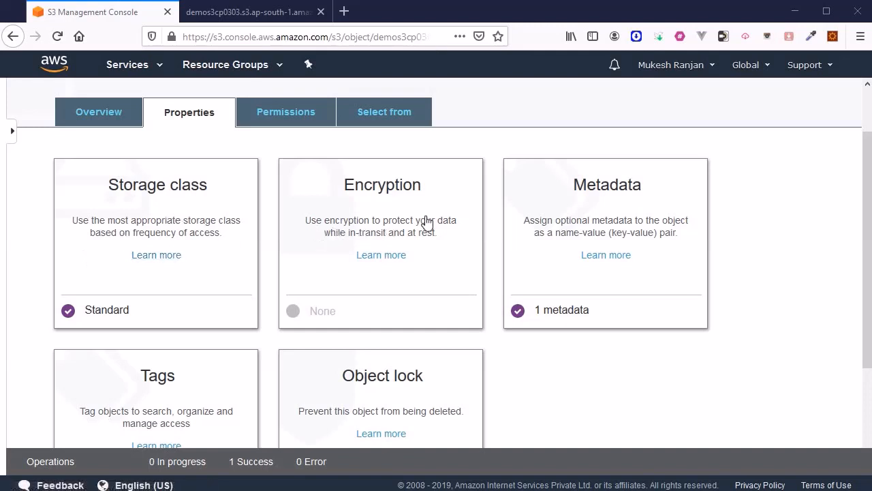
# Examine the storage class options for S3Demo.txt and close them without changing the class
pyautogui.click(168, 185)
pyautogui.scroll(-3, 143, 401)
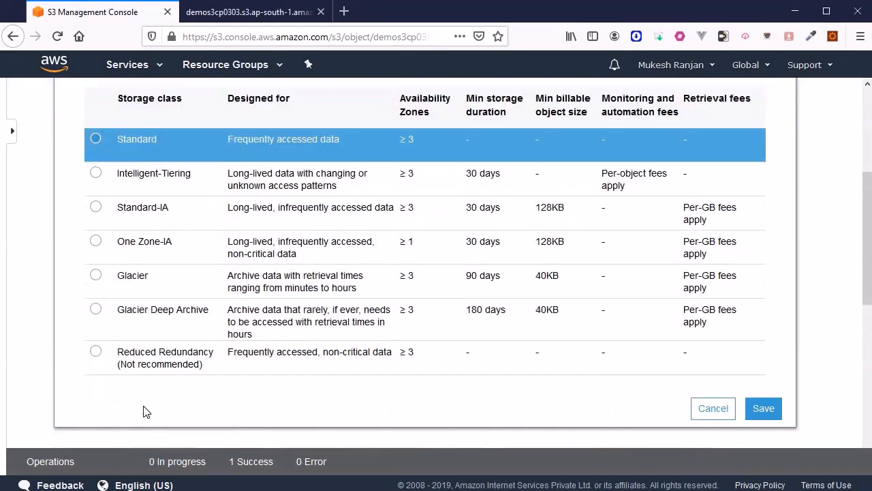
pyautogui.scroll(2, 146, 411)
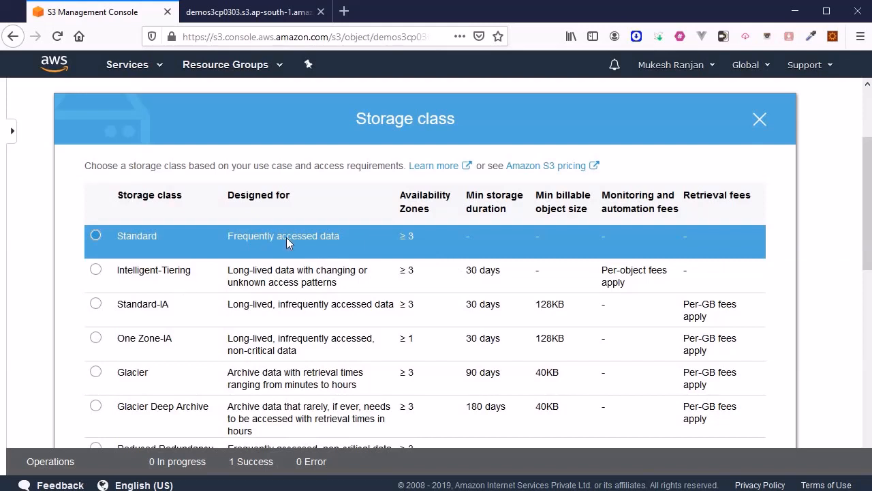
pyautogui.click(759, 121)
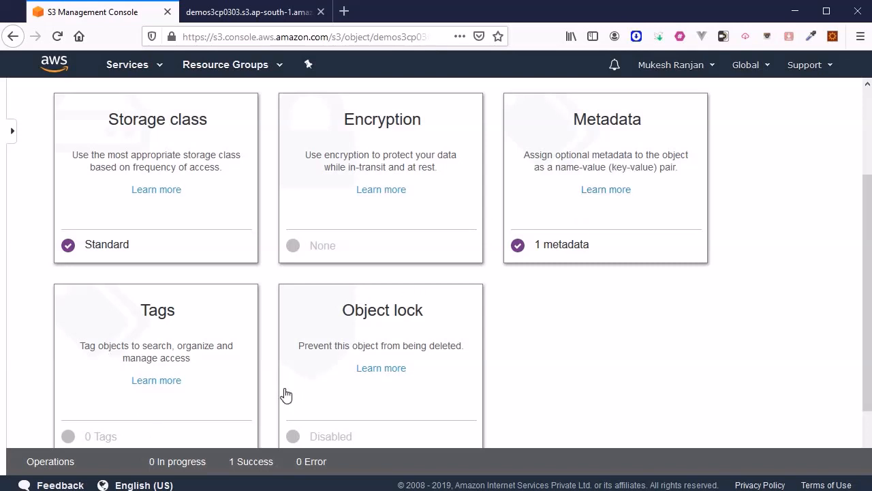
pyautogui.scroll(3, 286, 395)
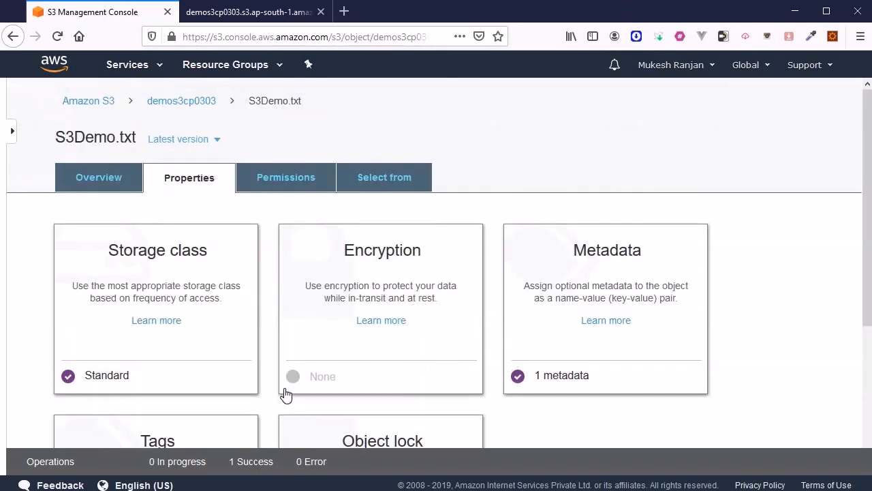
pyautogui.scroll(-2, 278, 386)
pyautogui.scroll(2, 19, 423)
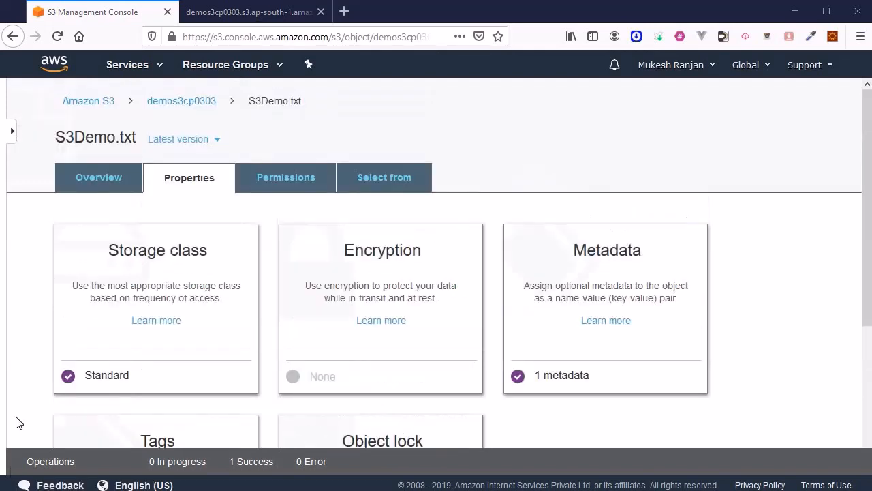
# Go to the demos3cp0303 bucket's properties and inspect its Versioning options, leaving them without saving
pyautogui.click(179, 104)
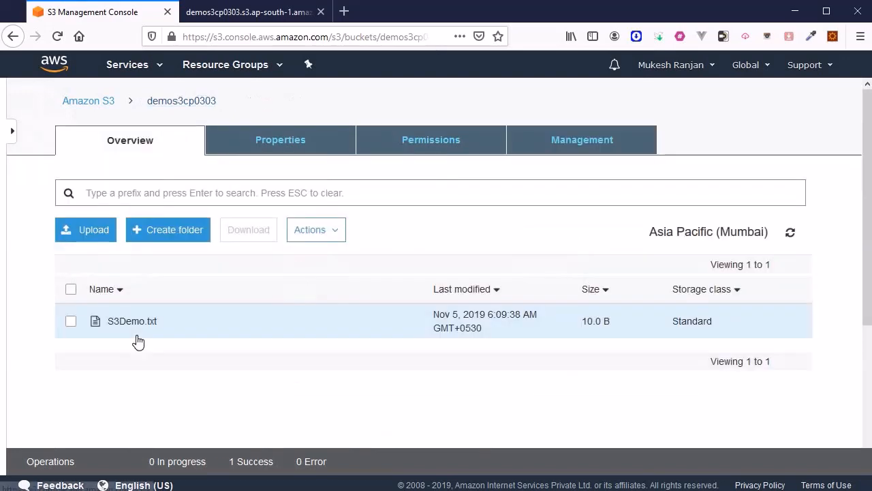
pyautogui.click(274, 150)
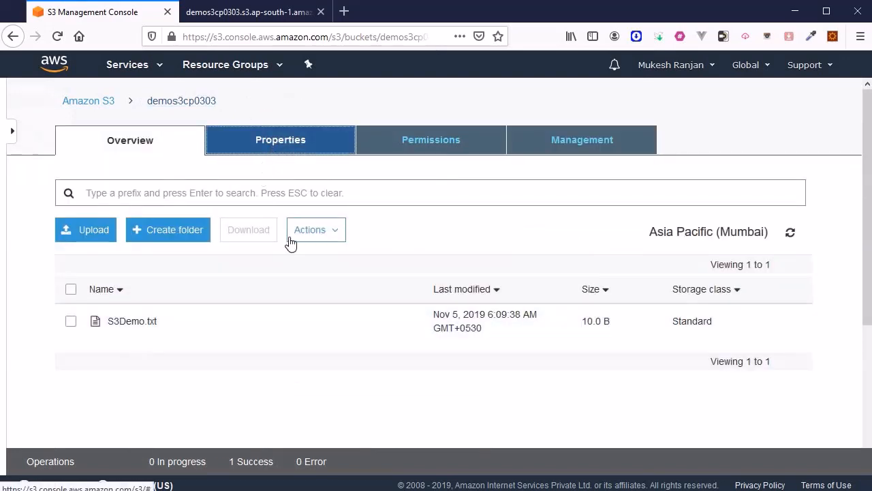
pyautogui.click(253, 145)
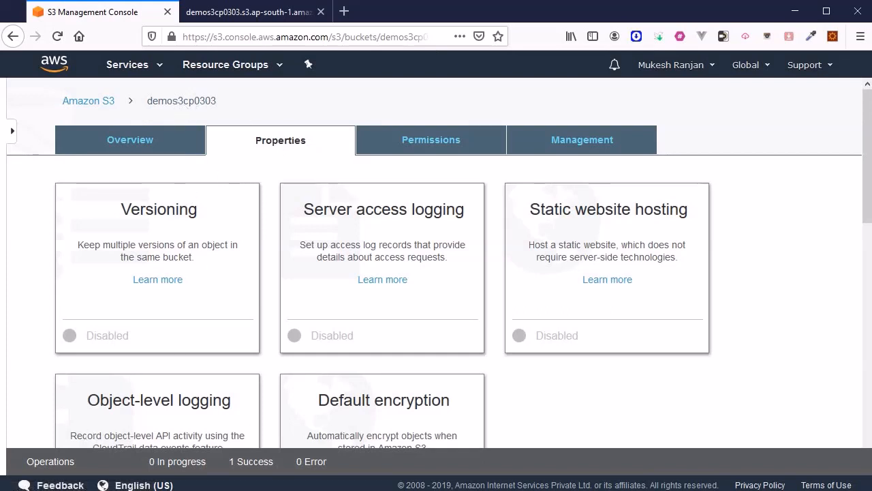
pyautogui.click(96, 203)
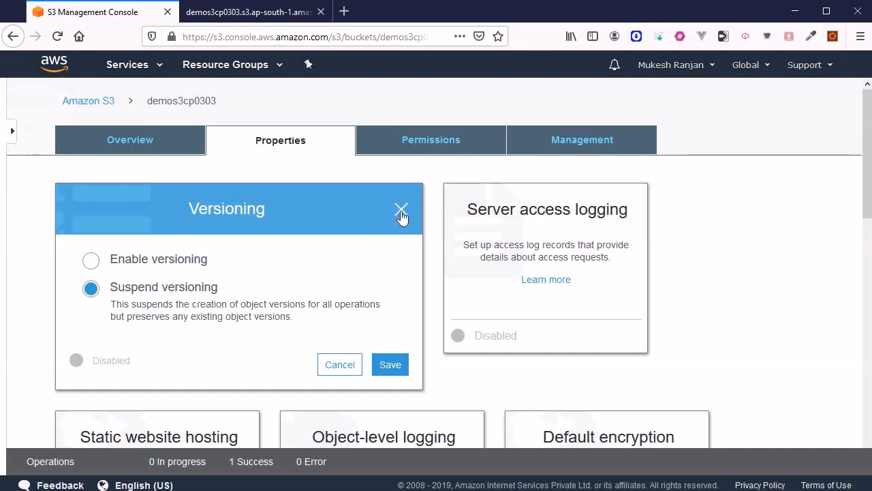
pyautogui.click(340, 364)
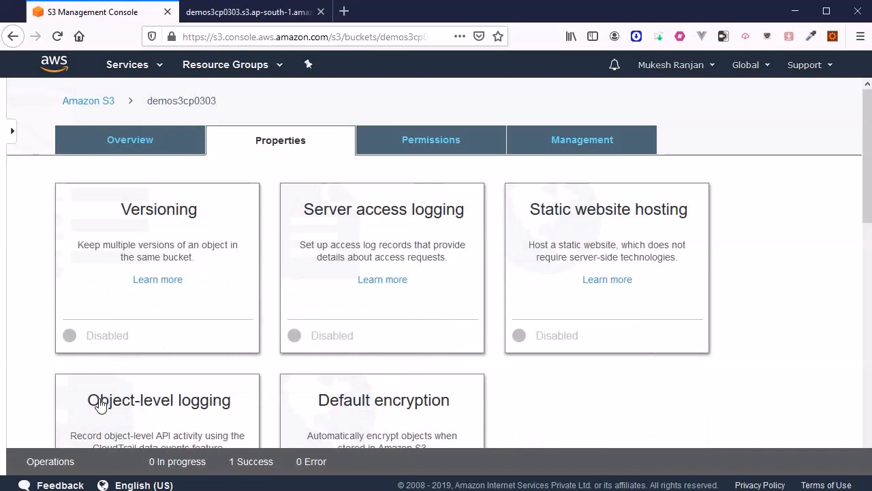
# Review the bucket's permissions: block public access, access control list, bucket policy and CORS configuration
pyautogui.click(436, 141)
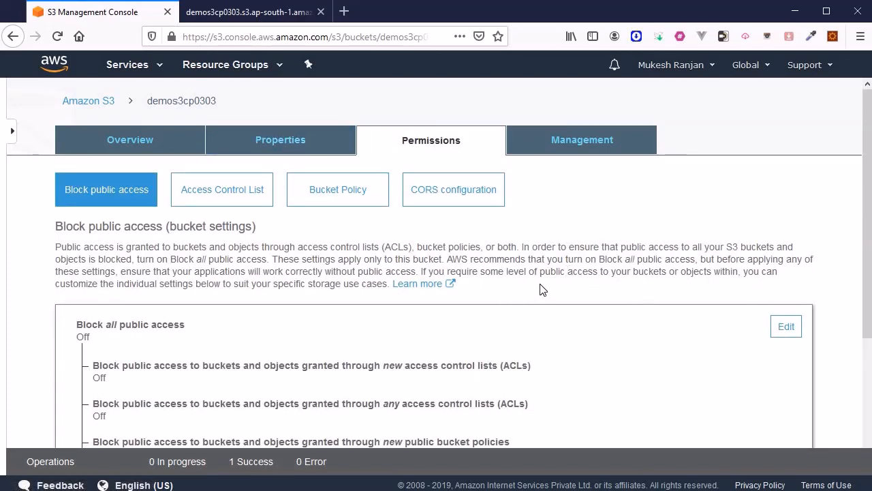
pyautogui.click(225, 201)
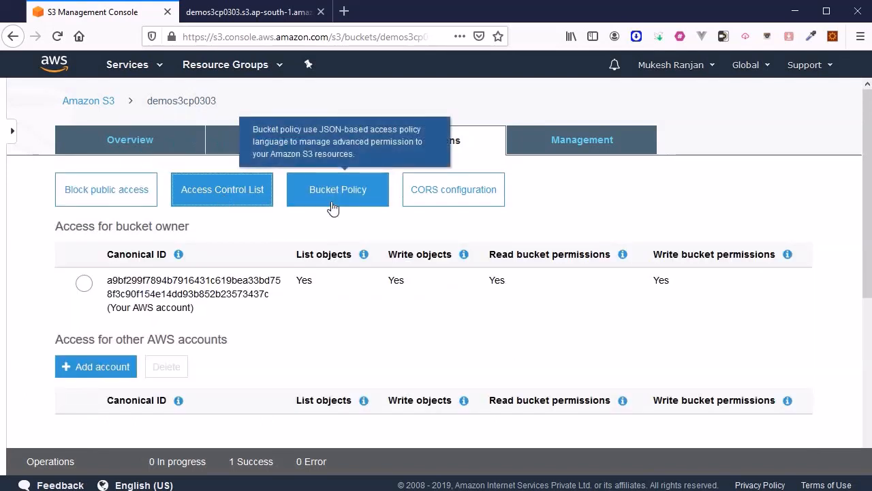
pyautogui.click(332, 206)
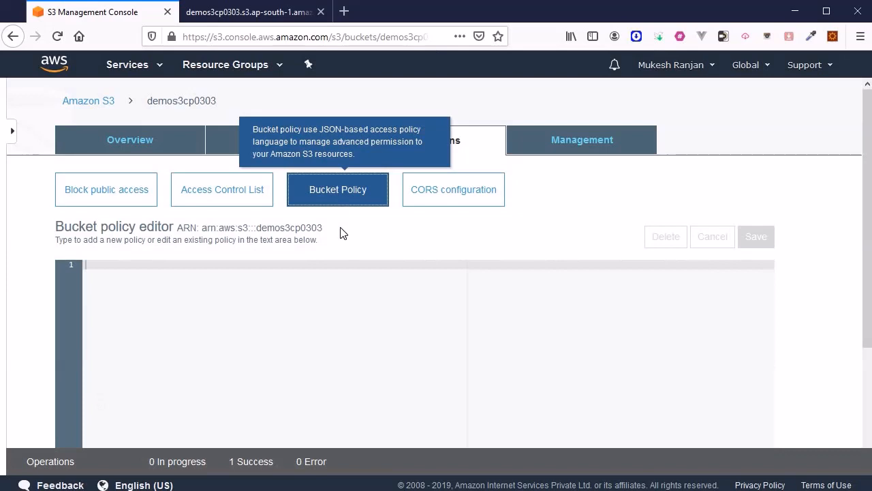
pyautogui.hotkey('alt', 'Tab')
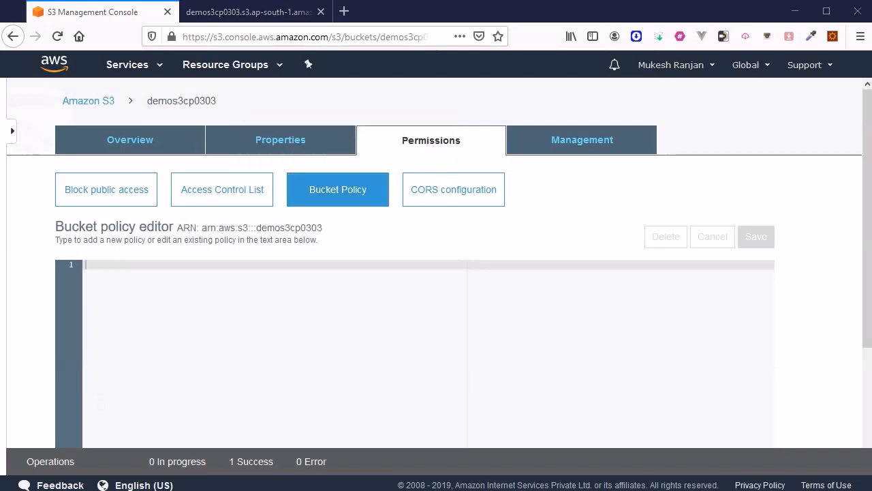
pyautogui.click(430, 199)
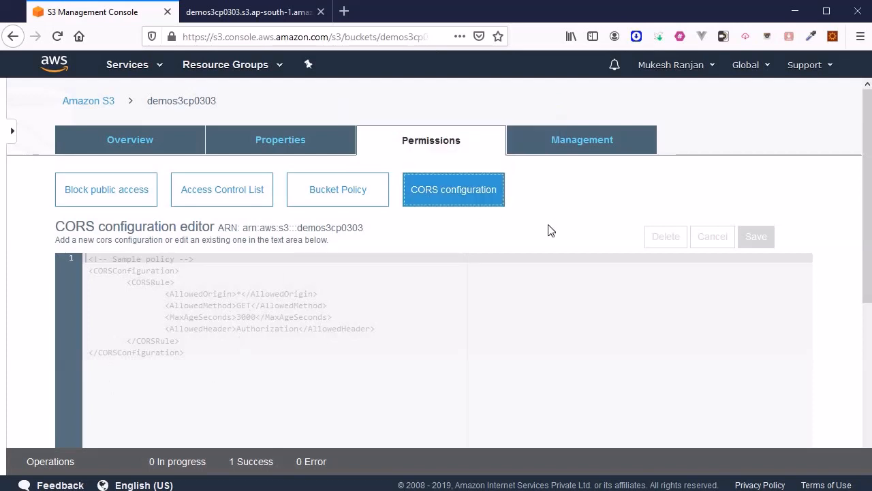
# Start a lifecycle rule named Demolc for the bucket without a prefix or tag filter and proceed to its transitions
pyautogui.click(577, 145)
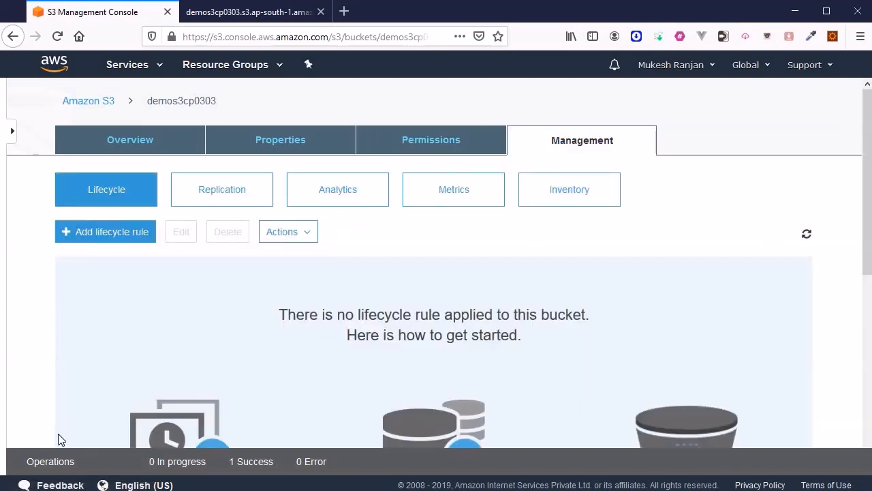
pyautogui.scroll(-2, 190, 306)
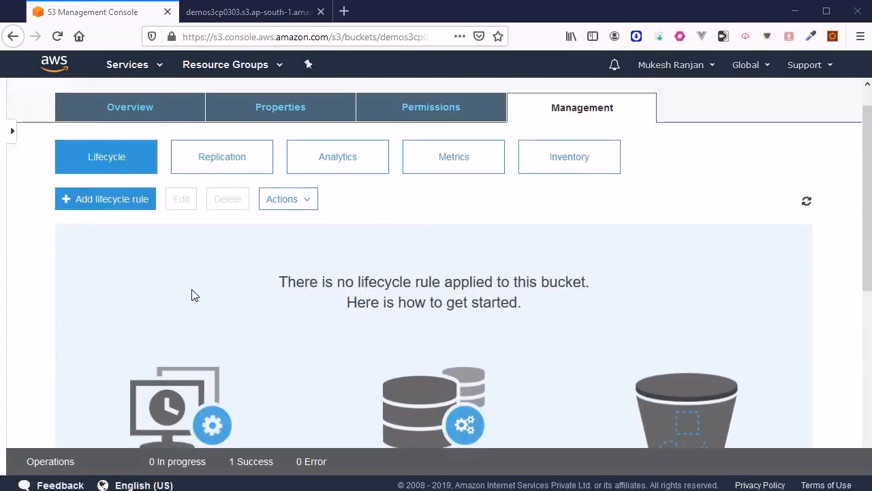
pyautogui.click(123, 171)
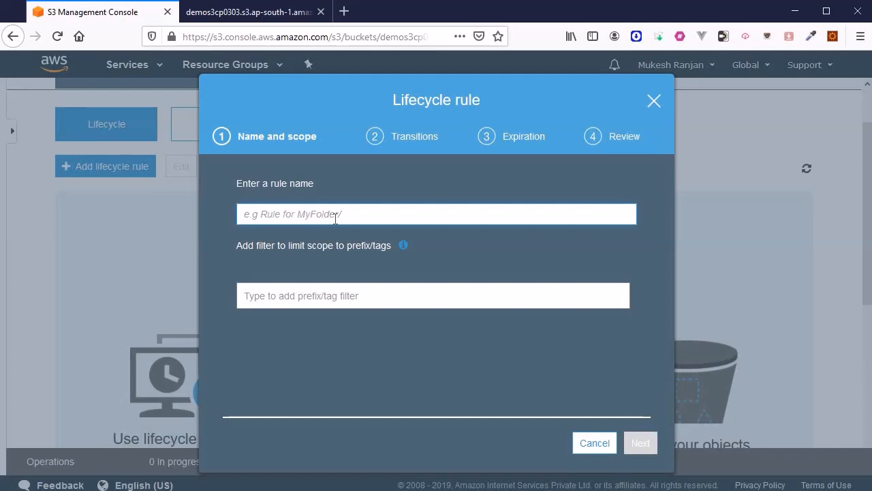
pyautogui.write('Demo')
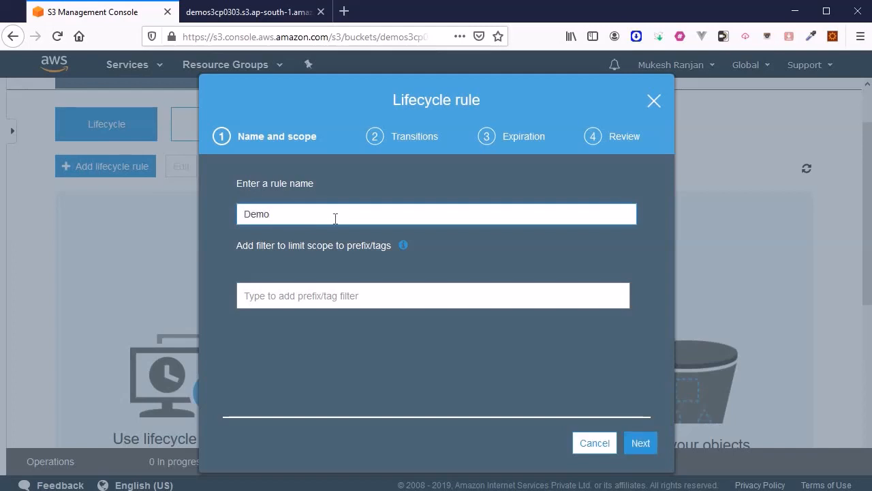
pyautogui.write('lc')
pyautogui.click(394, 297)
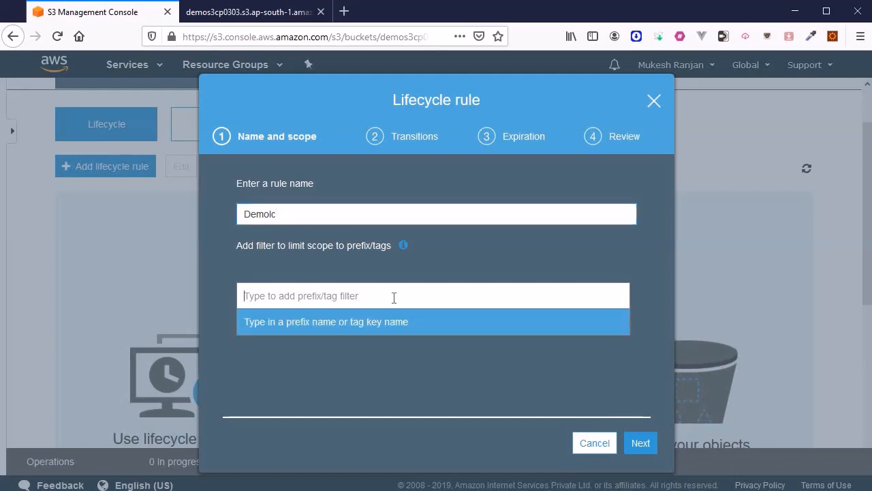
pyautogui.click(640, 442)
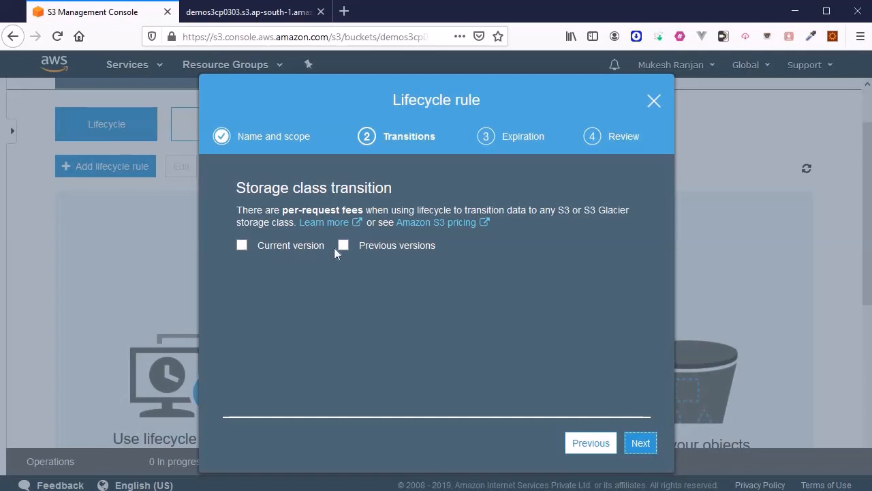
# Add a transition for current object versions to Standard-IA 30 days after creation
pyautogui.click(247, 253)
pyautogui.click(244, 247)
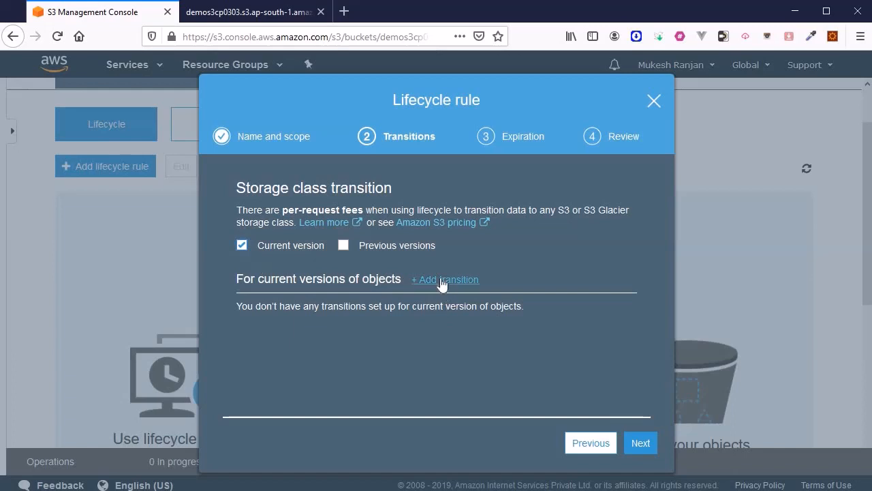
pyautogui.click(442, 280)
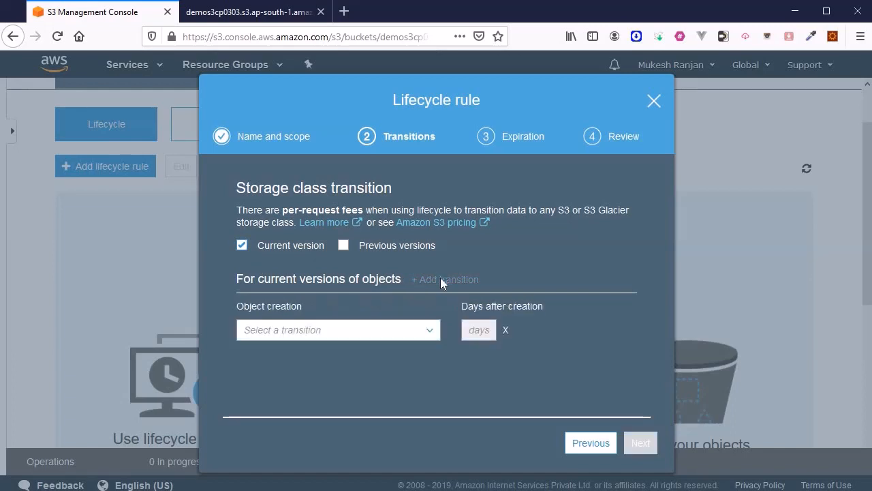
pyautogui.click(334, 331)
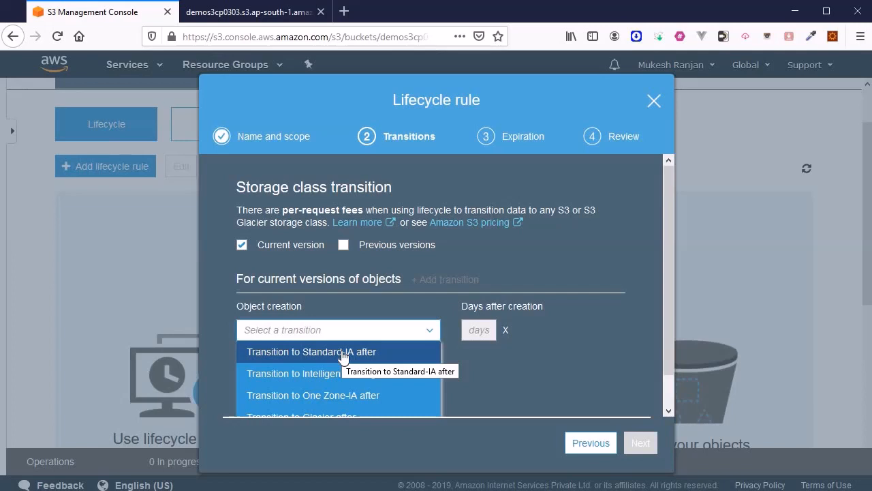
pyautogui.scroll(-1, 344, 353)
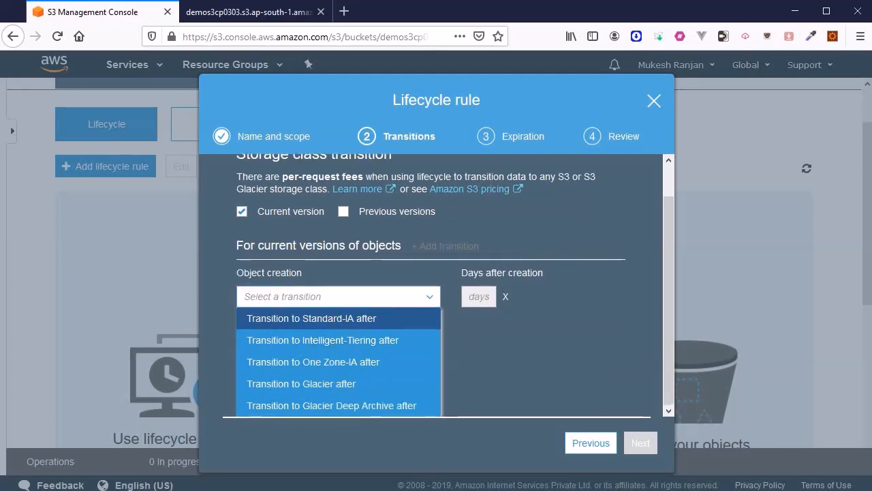
pyautogui.click(344, 323)
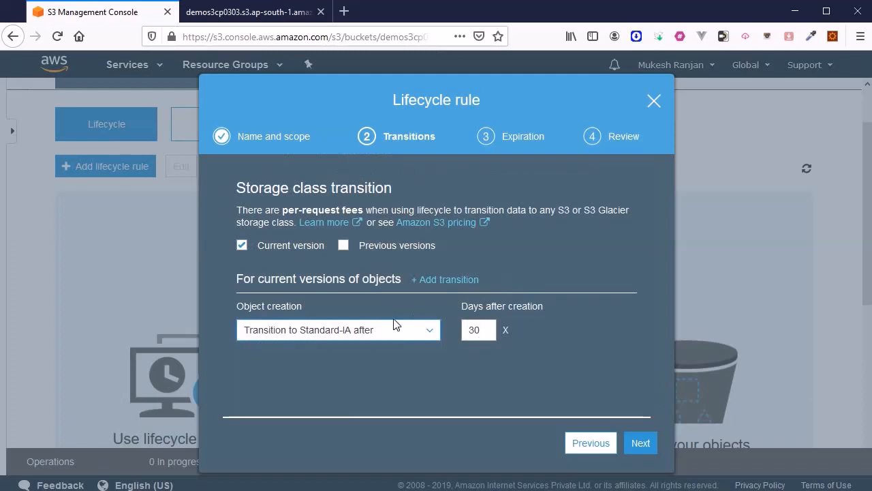
# Add a transition for current object versions to Glacier after 60 days, acknowledge the small-object cost increase and proceed to expiration
pyautogui.scroll(-4, 395, 324)
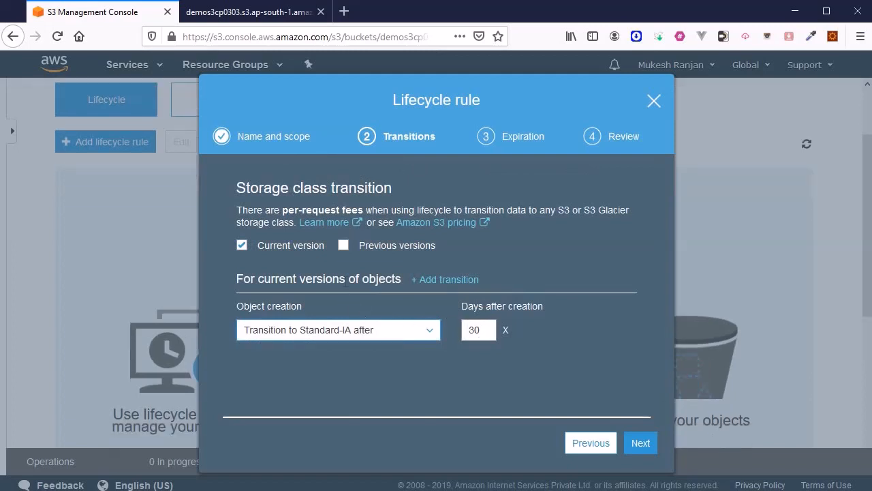
pyautogui.click(467, 289)
pyautogui.click(413, 358)
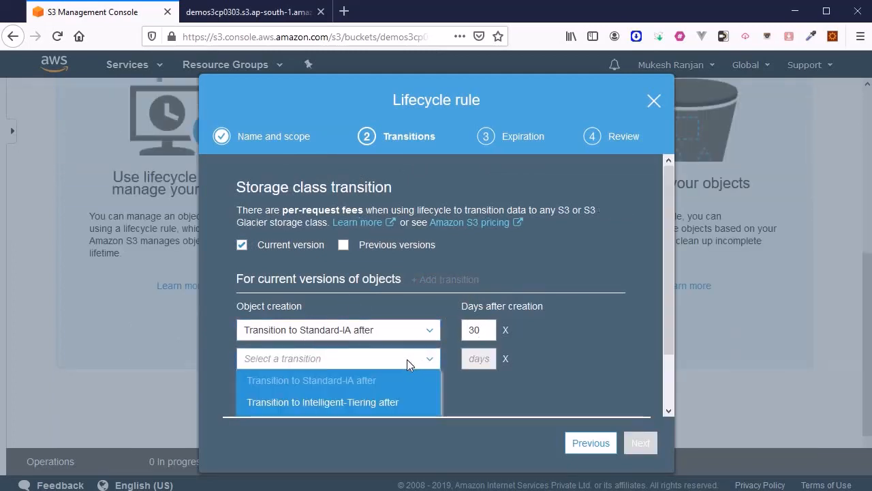
pyautogui.scroll(-2, 402, 362)
pyautogui.click(354, 387)
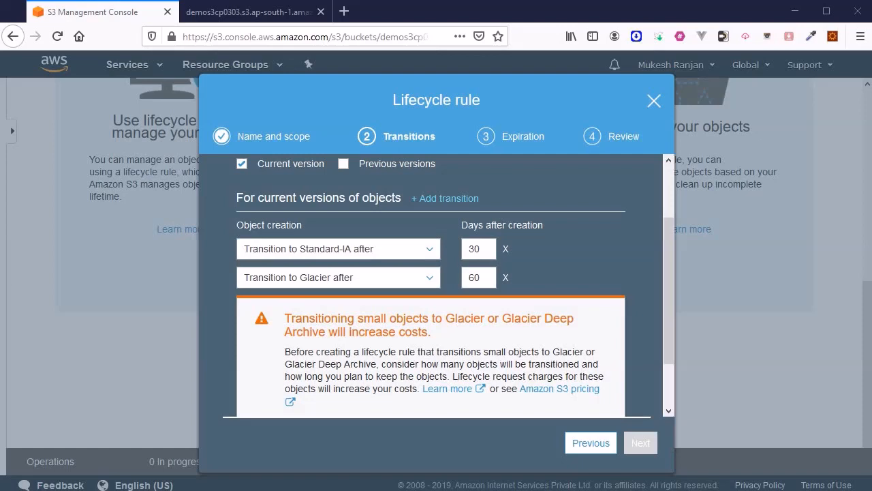
pyautogui.scroll(-2, 377, 322)
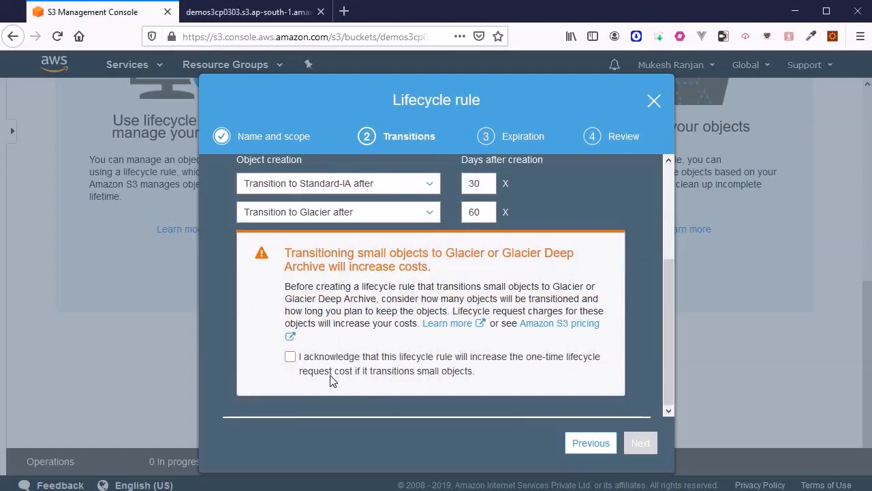
pyautogui.click(290, 356)
pyautogui.click(640, 443)
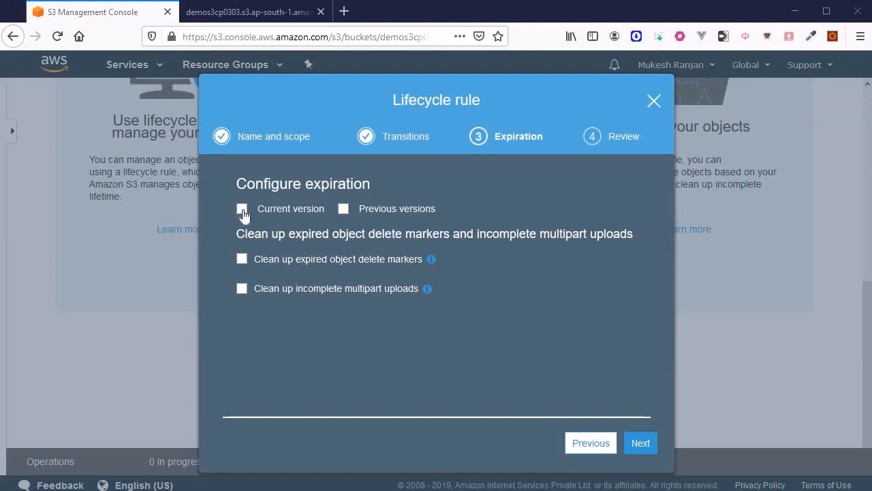
# Expire current object versions 425 days after creation and save the Demolc lifecycle rule
pyautogui.click(242, 209)
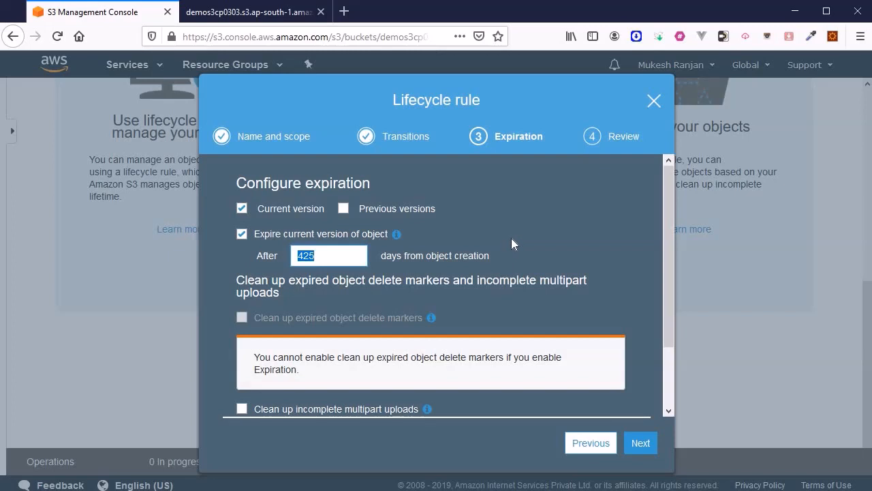
pyautogui.scroll(-2, 512, 242)
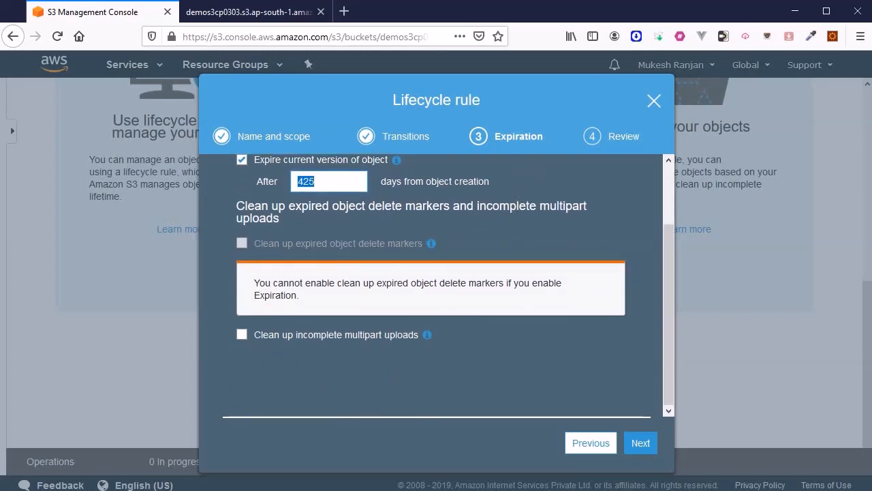
pyautogui.click(642, 441)
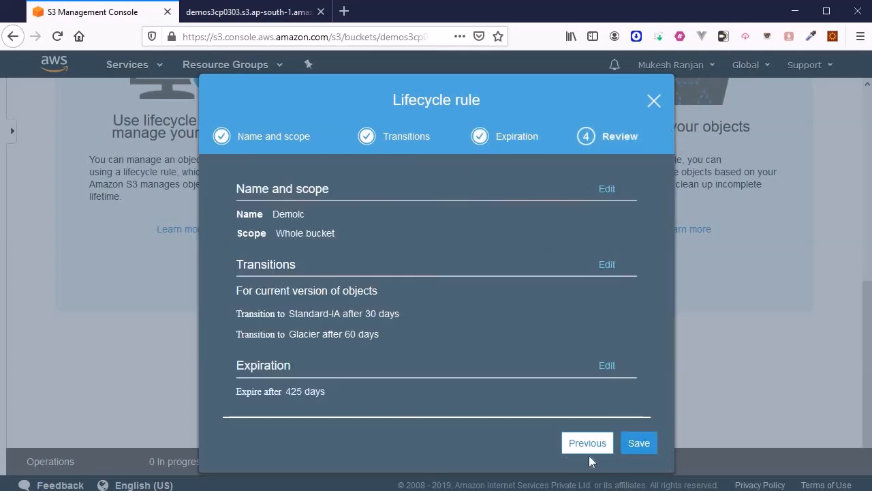
pyautogui.click(627, 448)
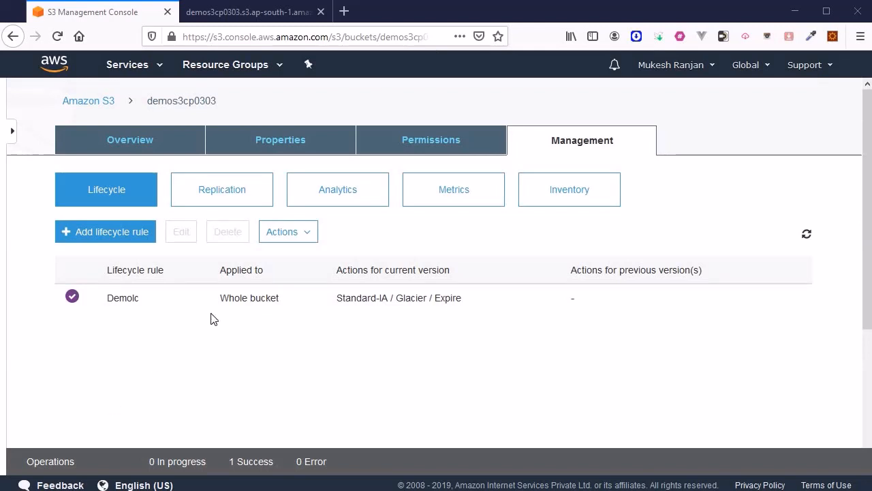
# Disable the Demolc lifecycle rule on the demos3cp0303 bucket
pyautogui.click(313, 236)
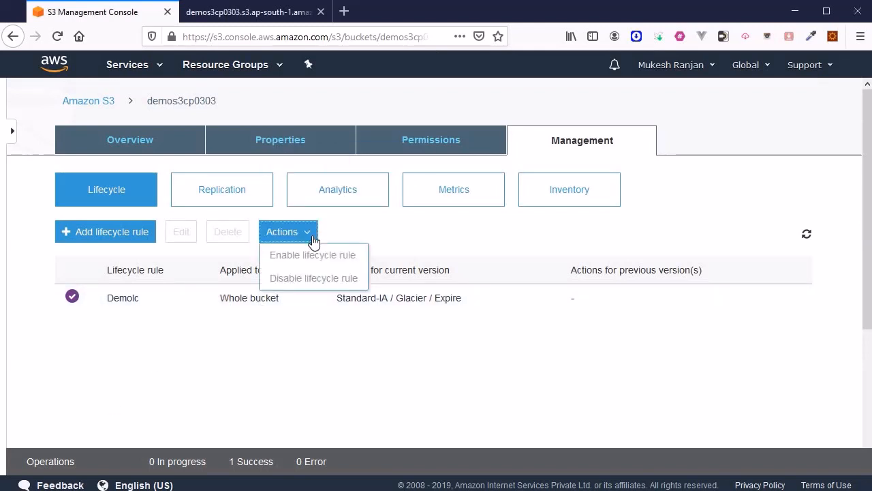
pyautogui.click(305, 295)
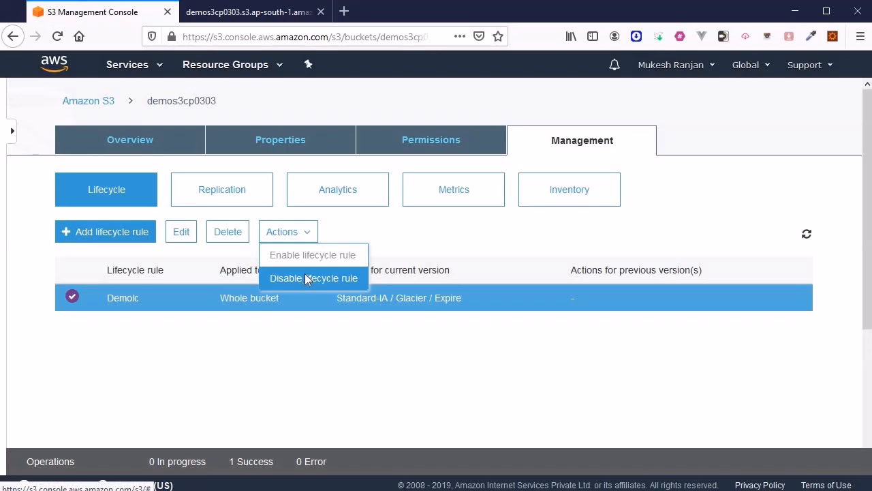
pyautogui.click(304, 277)
pyautogui.click(611, 248)
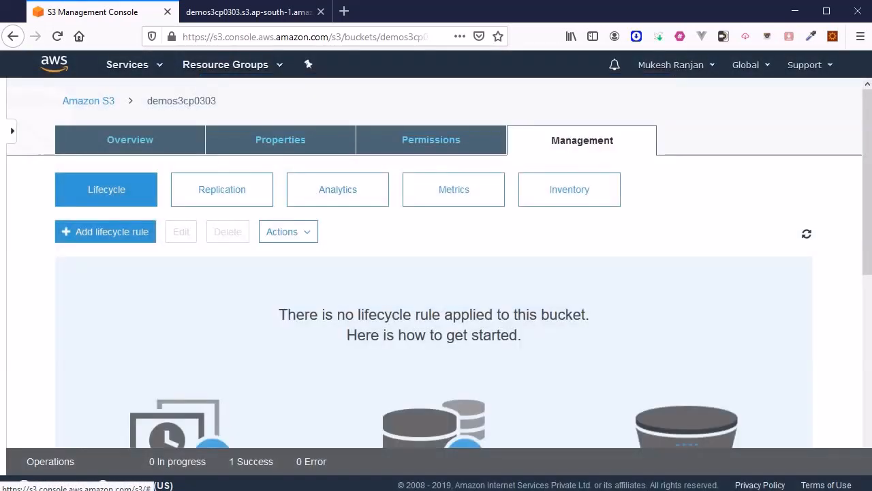
# Review the bucket's replication, analytics, metrics and inventory management settings
pyautogui.click(193, 200)
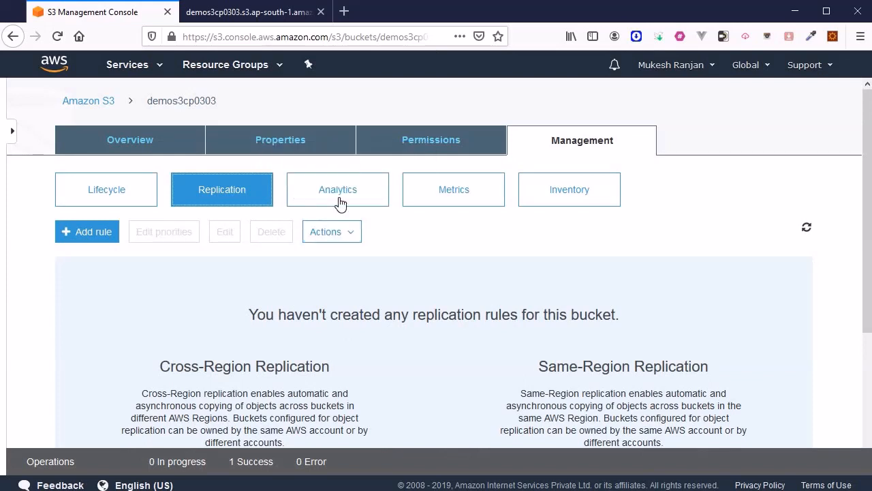
pyautogui.click(340, 203)
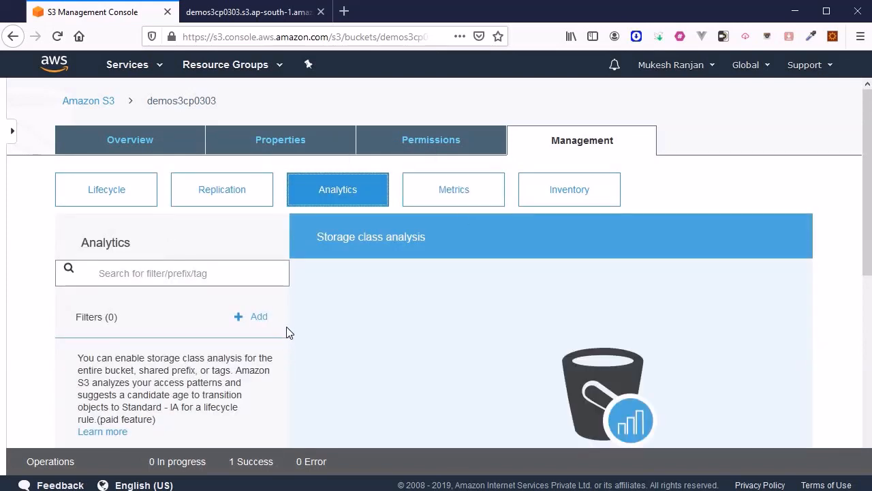
pyautogui.click(454, 194)
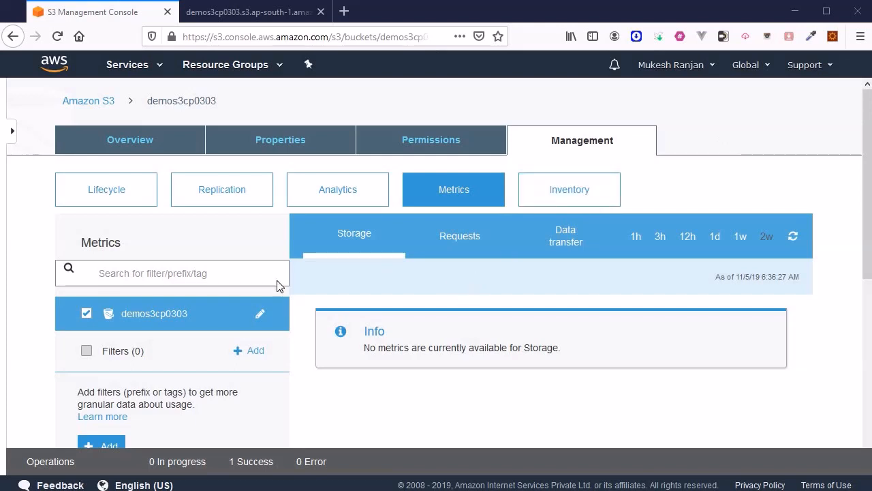
pyautogui.click(586, 201)
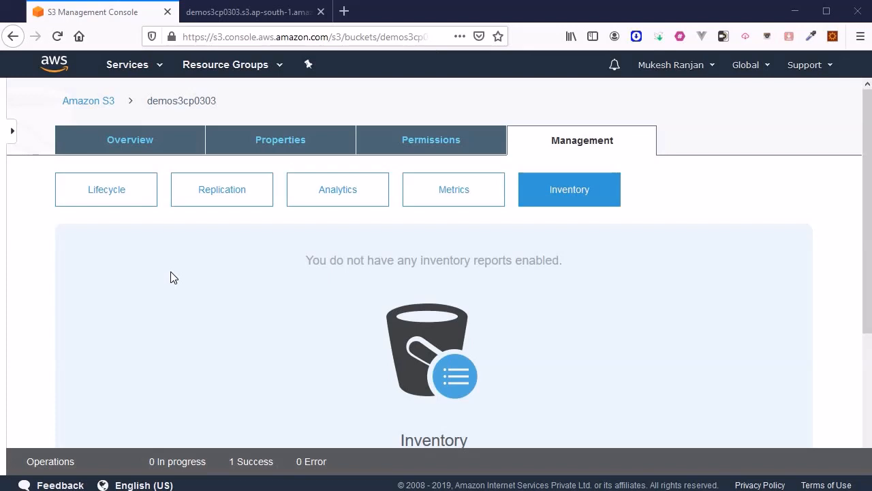
# Return to the bucket's lifecycle rules and try again to disable the Demolc rule
pyautogui.click(115, 198)
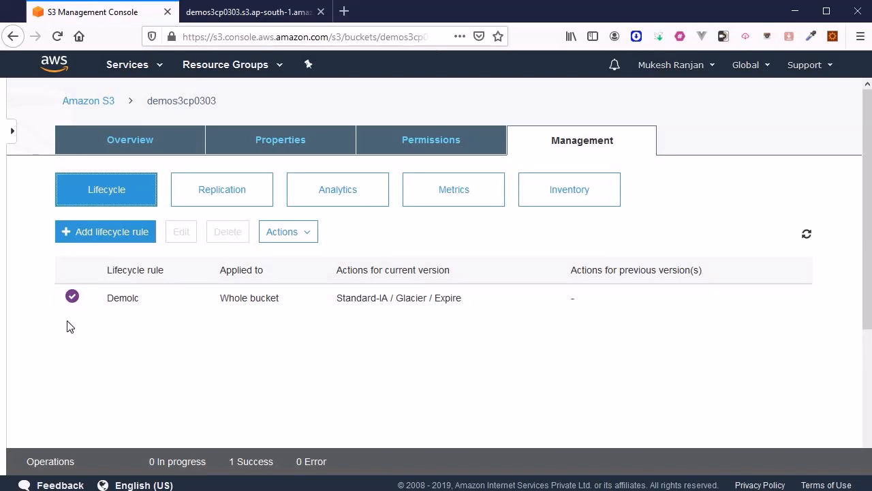
pyautogui.click(289, 233)
pyautogui.click(71, 298)
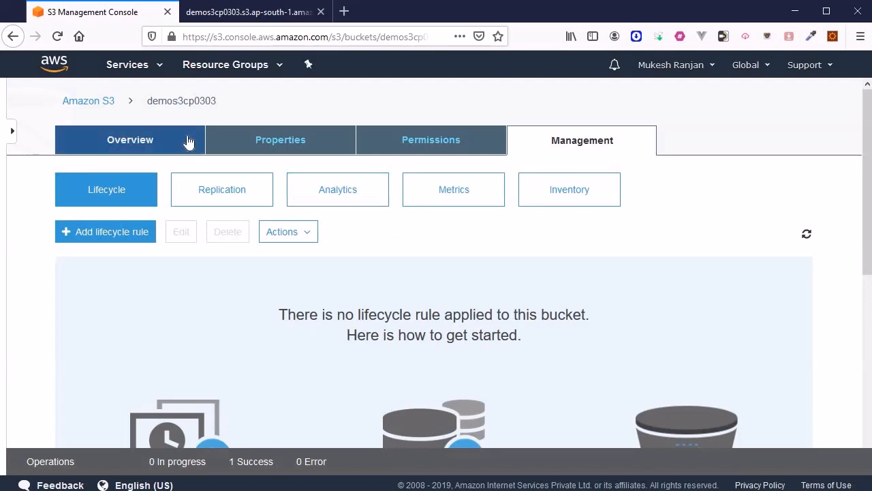
# Return to the bucket list and delete the demos3cp0303 bucket, entering its name to confirm the deletion
pyautogui.click(102, 101)
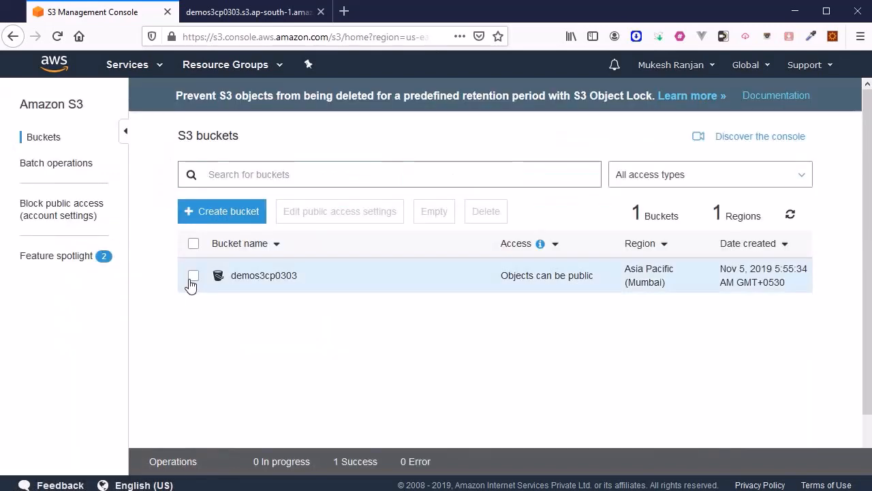
pyautogui.click(193, 275)
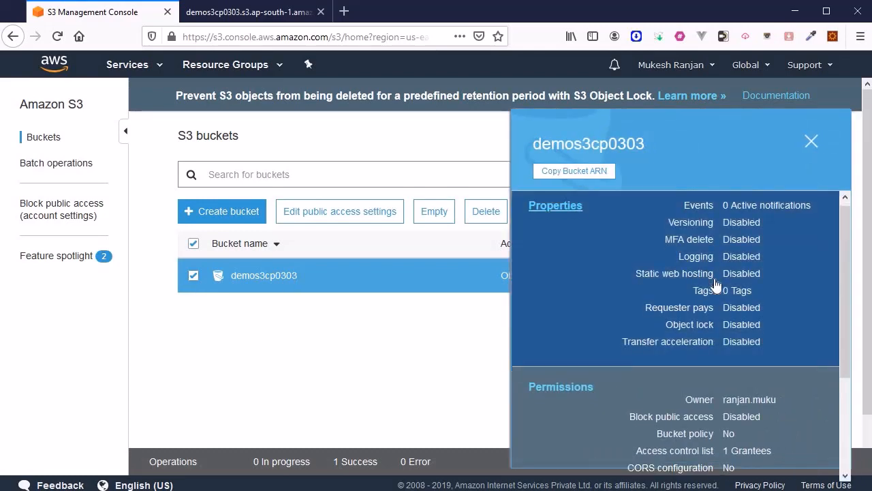
pyautogui.scroll(-3, 716, 285)
pyautogui.click(486, 211)
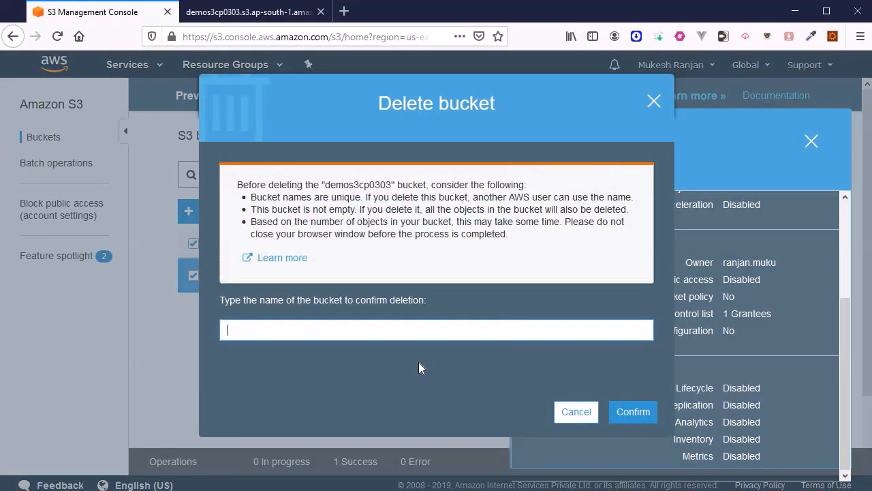
pyautogui.moveTo(328, 187); pyautogui.dragTo(392, 187)
pyautogui.hotkey('ctrl', 'c')
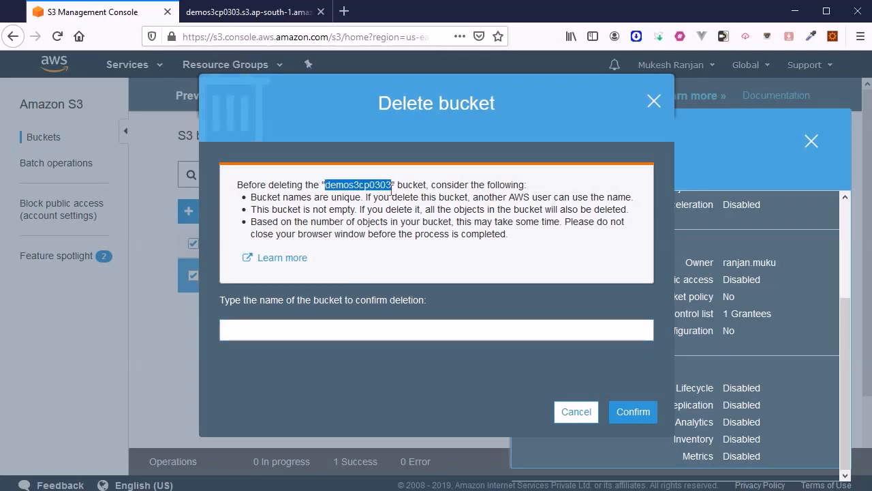
pyautogui.click(270, 329)
pyautogui.hotkey('ctrl', 'v')
pyautogui.click(633, 411)
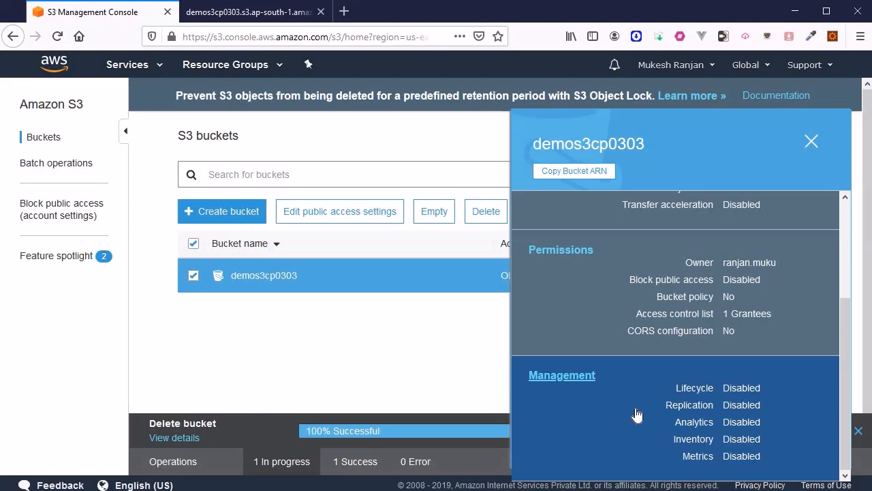